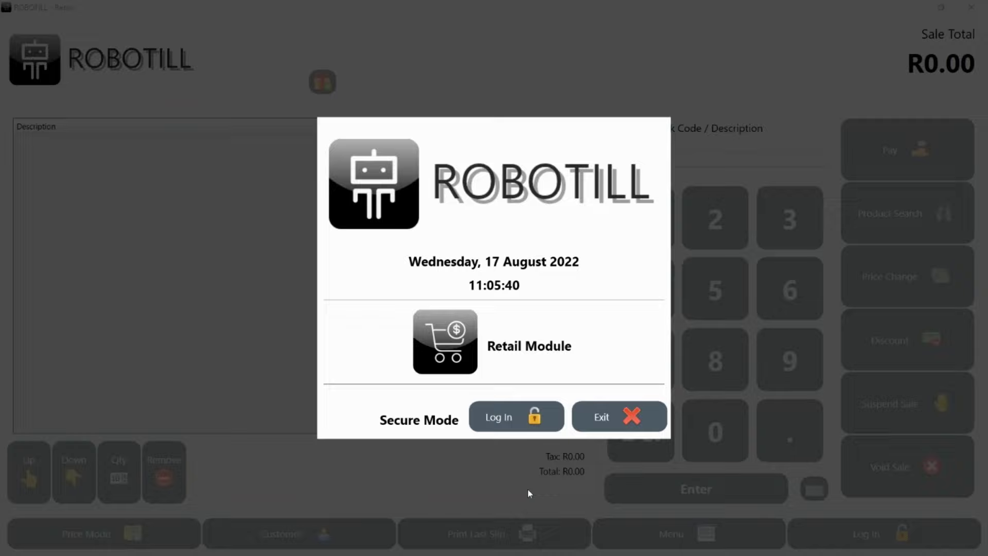
# Step: Log in to the Retail Module with the cashier's PIN, opening an empty R0.00 sale
pyautogui.press('Return')
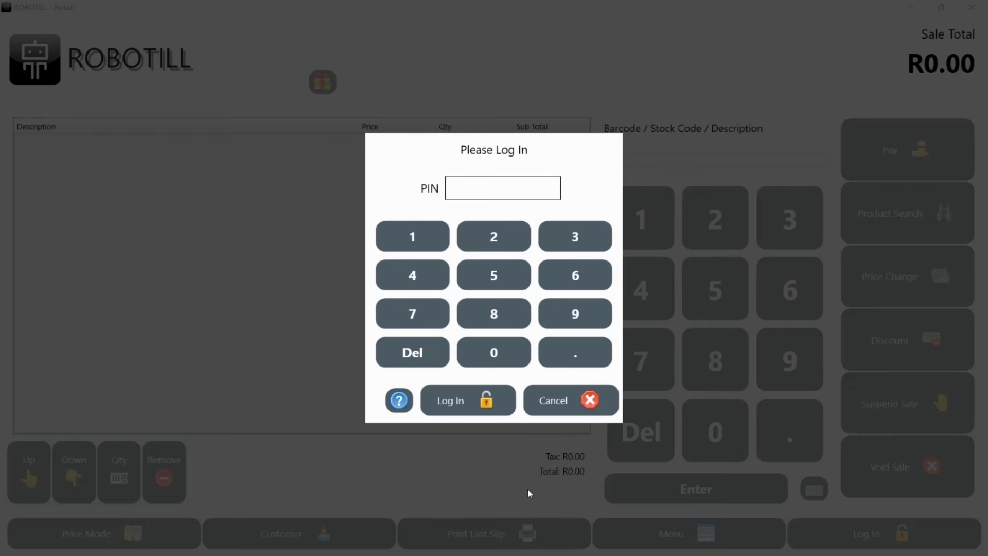
pyautogui.write('12345')
pyautogui.press('Return')
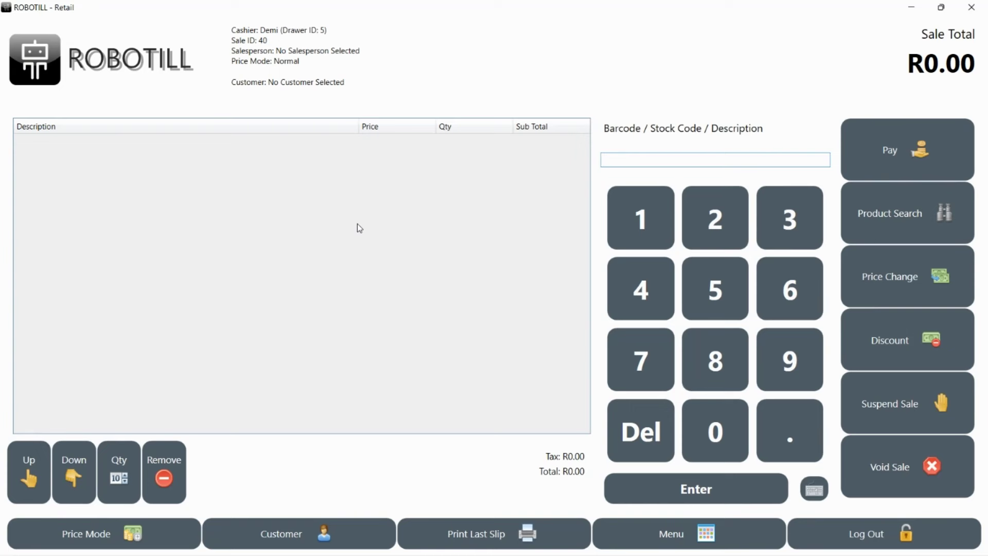
pyautogui.write('6791200000037')
pyautogui.press('Return')
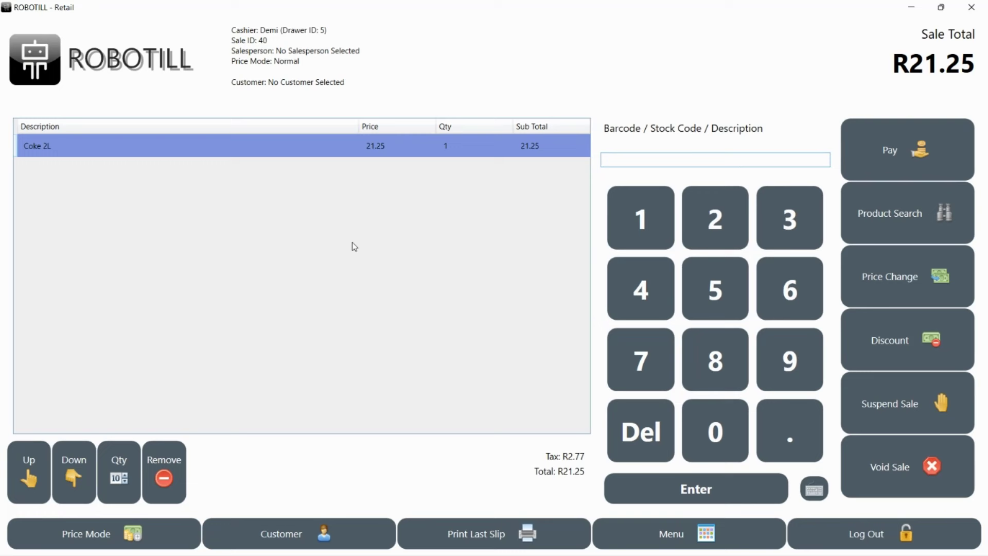
pyautogui.write('coke')
pyautogui.press('Return')
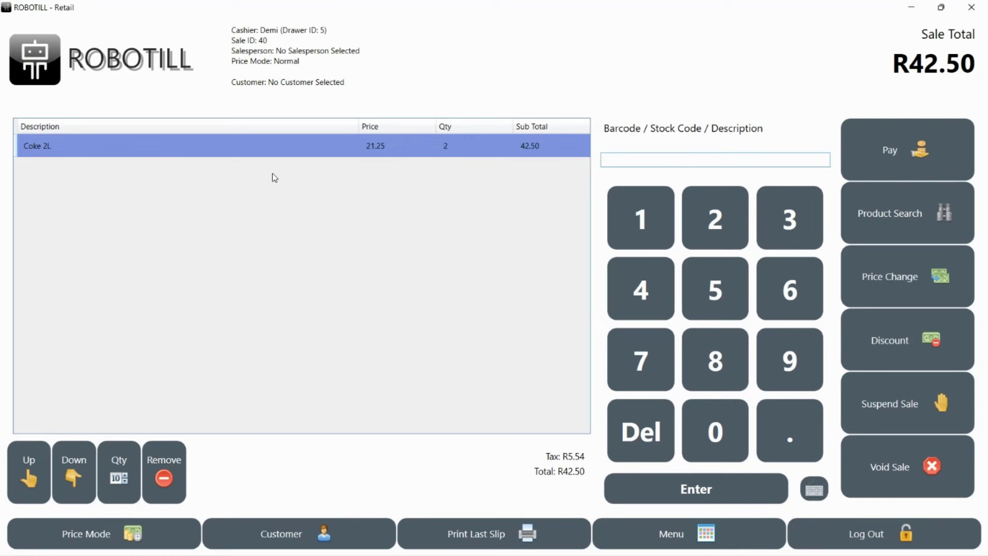
pyautogui.write('coke')
pyautogui.press('Return')
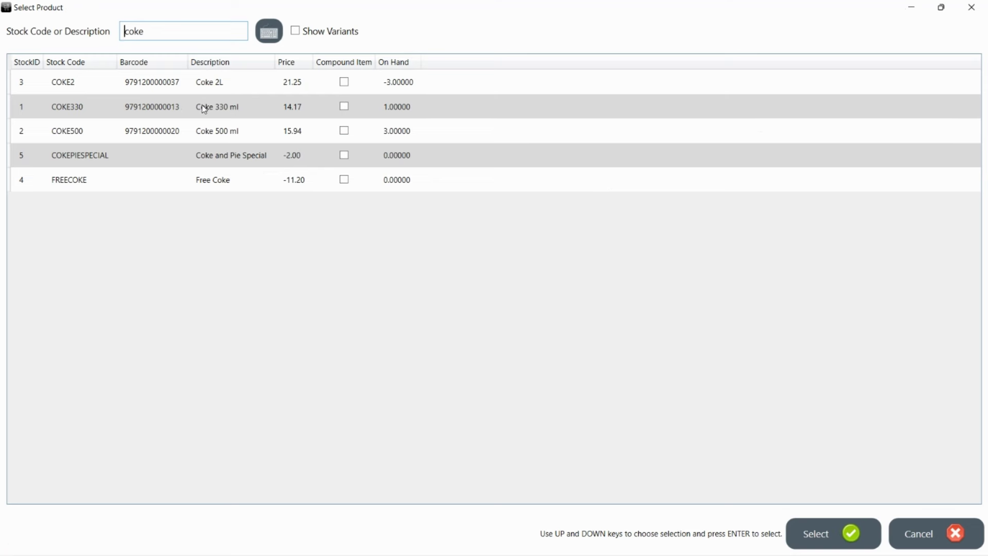
# Step: Add Coke 330 ml at R14.17 and, via an on-screen 'co' search, Coffee at R20.70
pyautogui.click(204, 109)
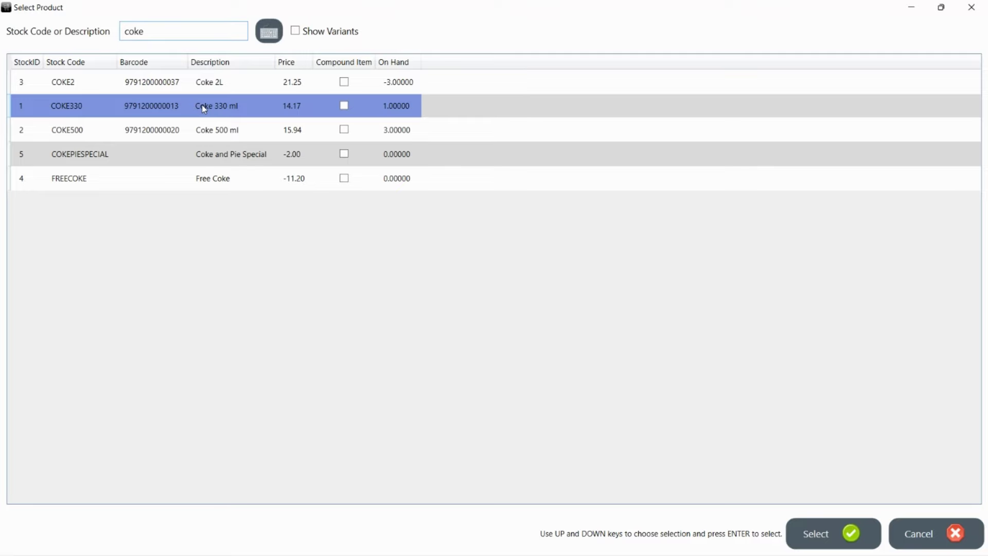
pyautogui.doubleClick(204, 109)
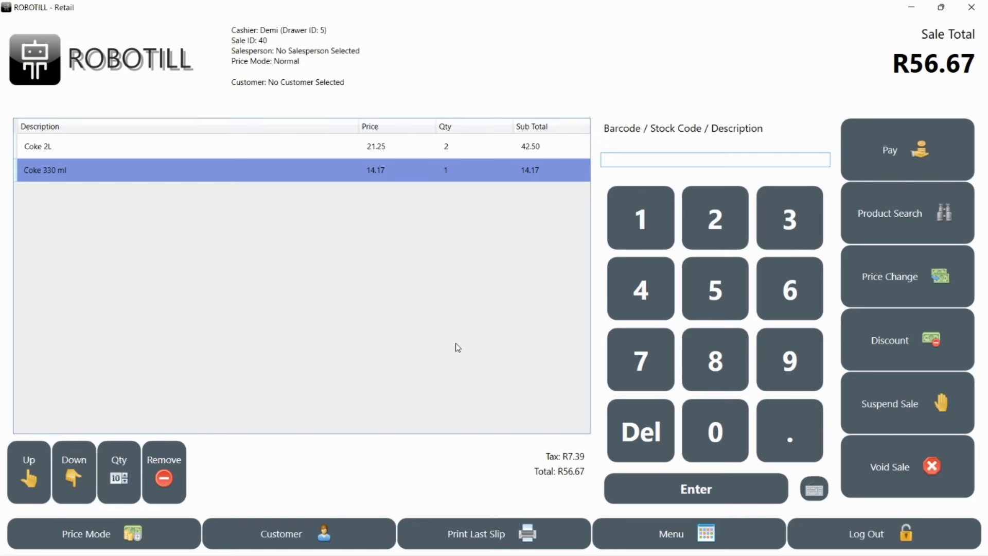
pyautogui.click(815, 493)
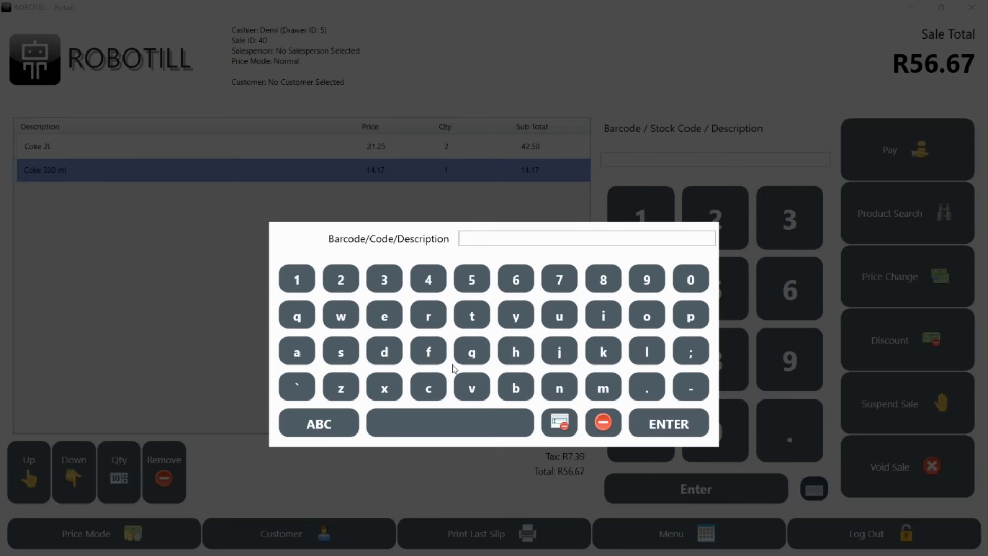
pyautogui.click(432, 394)
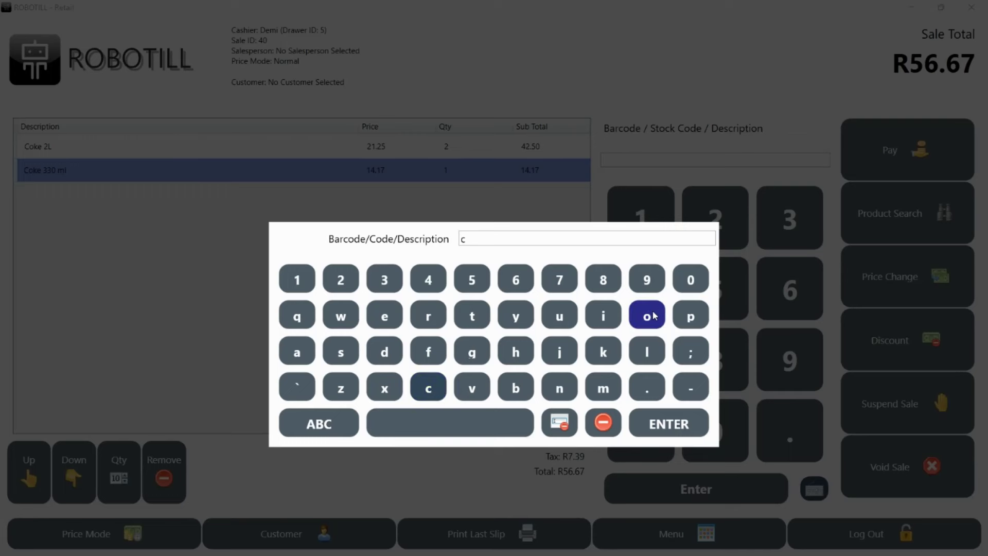
pyautogui.click(653, 316)
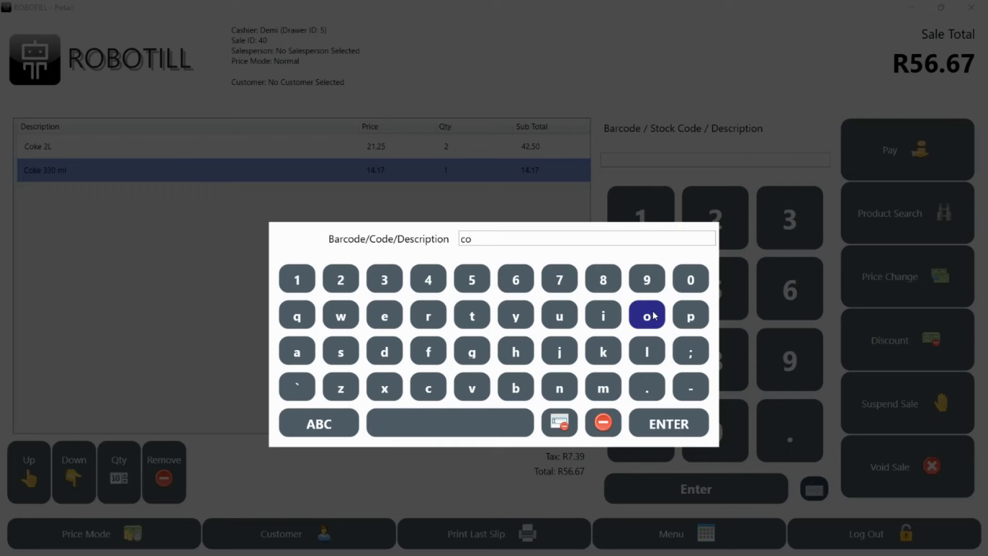
pyautogui.click(663, 425)
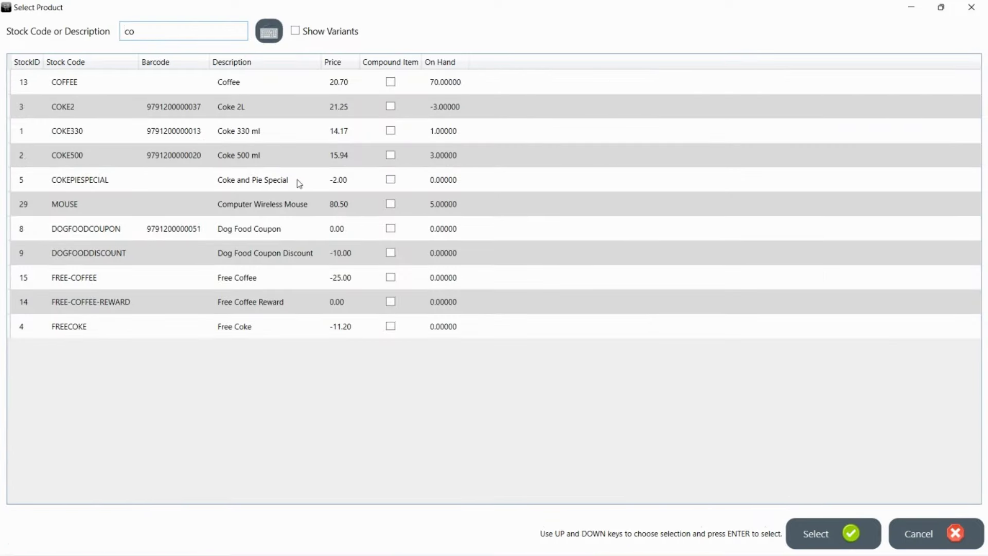
pyautogui.doubleClick(207, 86)
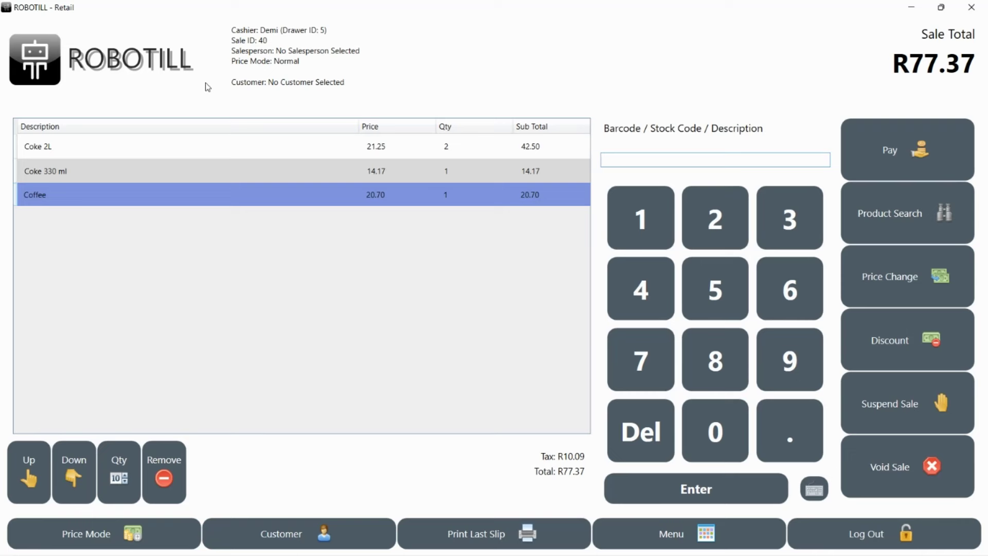
# Step: Add one Coke 500 ml through a 'coke 500 ml' search after 'coke 500ml' isn't found
pyautogui.write('coke 500ml')
pyautogui.press('Return')
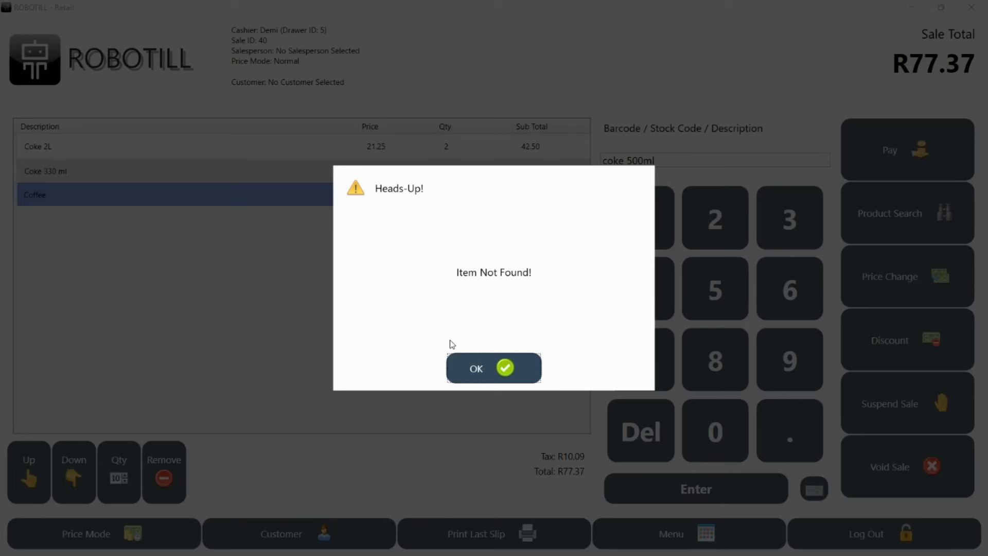
pyautogui.click(471, 371)
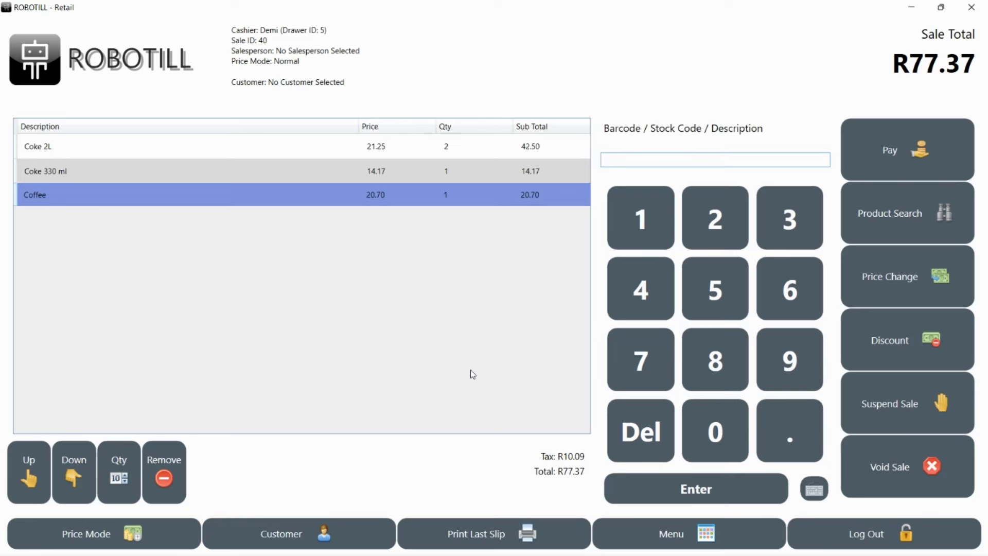
pyautogui.write('coke 500 ml')
pyautogui.press('Return')
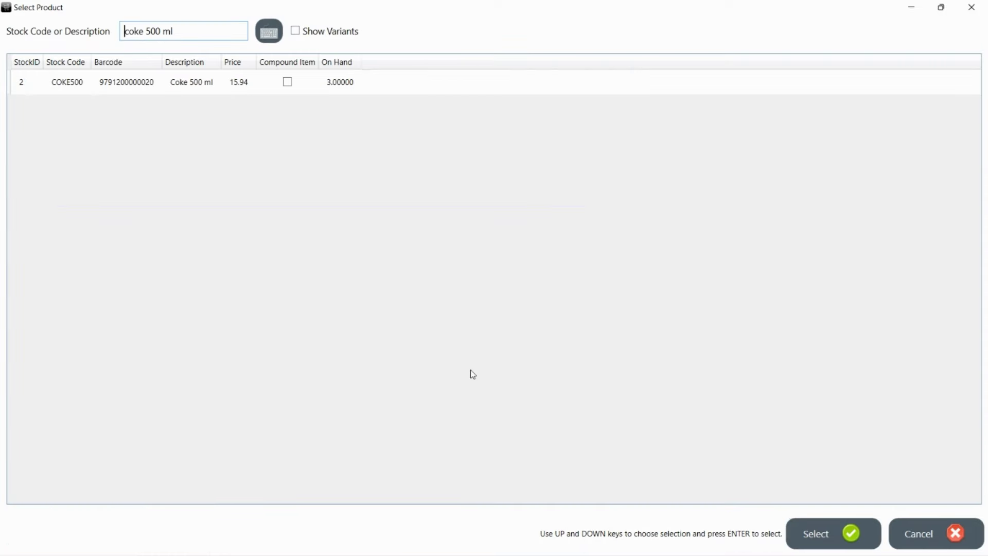
pyautogui.press('Down')
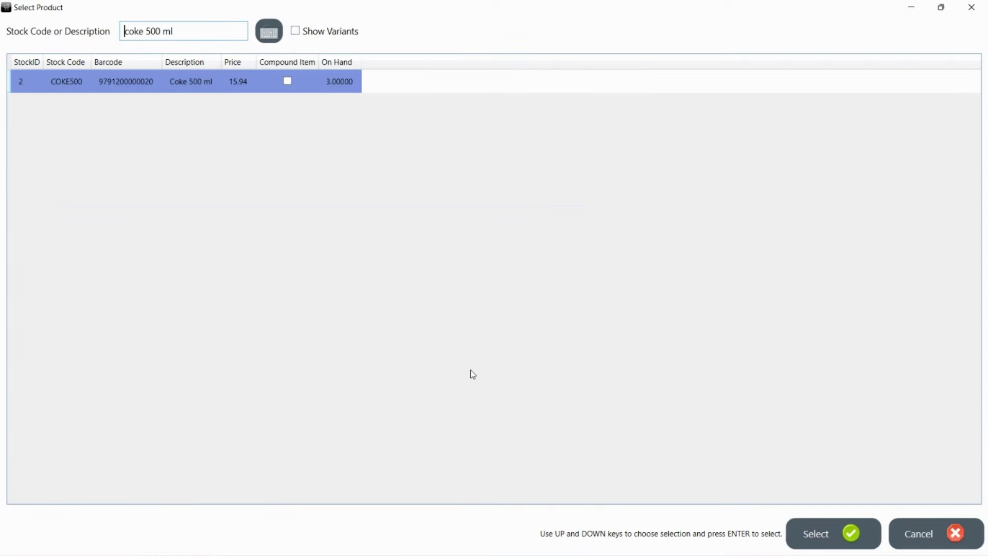
pyautogui.press('Return')
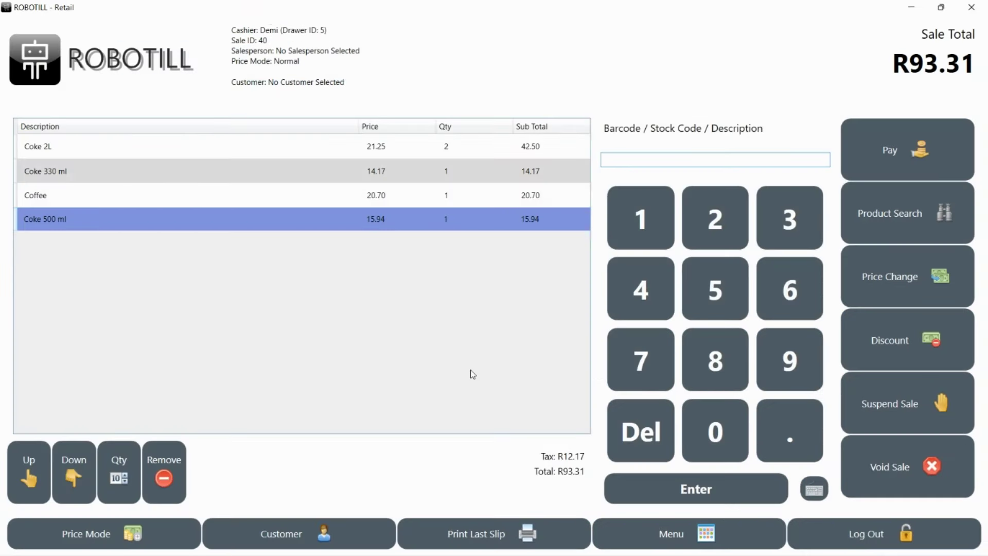
# Step: Add a second Coke 500 ml from a 'coke' search, making the total R109.25
pyautogui.write('coke')
pyautogui.press('Return')
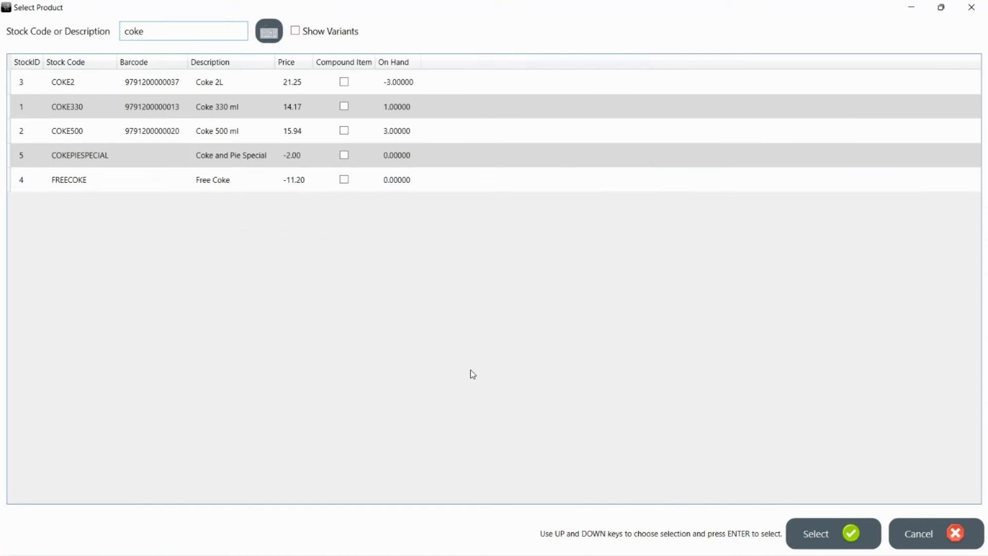
pyautogui.press('Down')
pyautogui.press('Down')
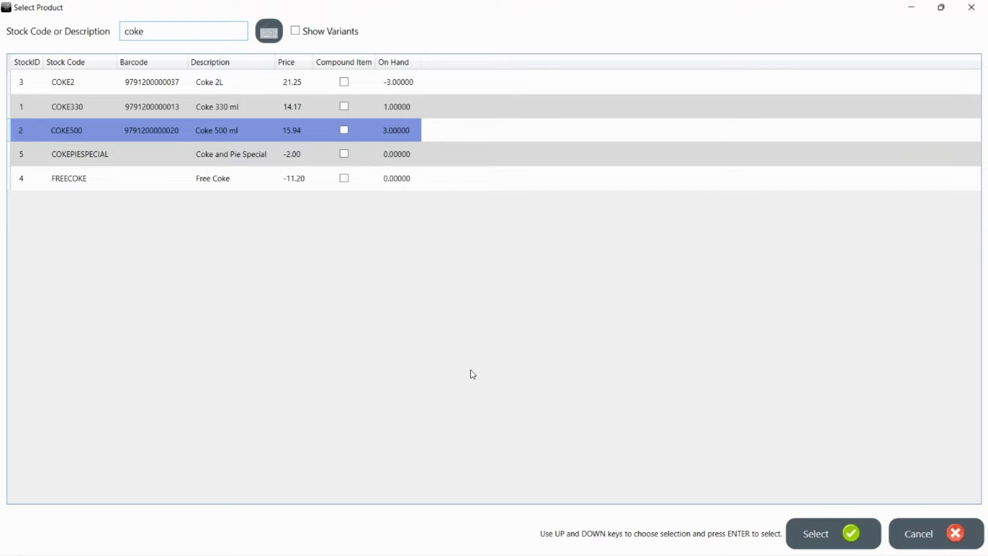
pyautogui.press('Return')
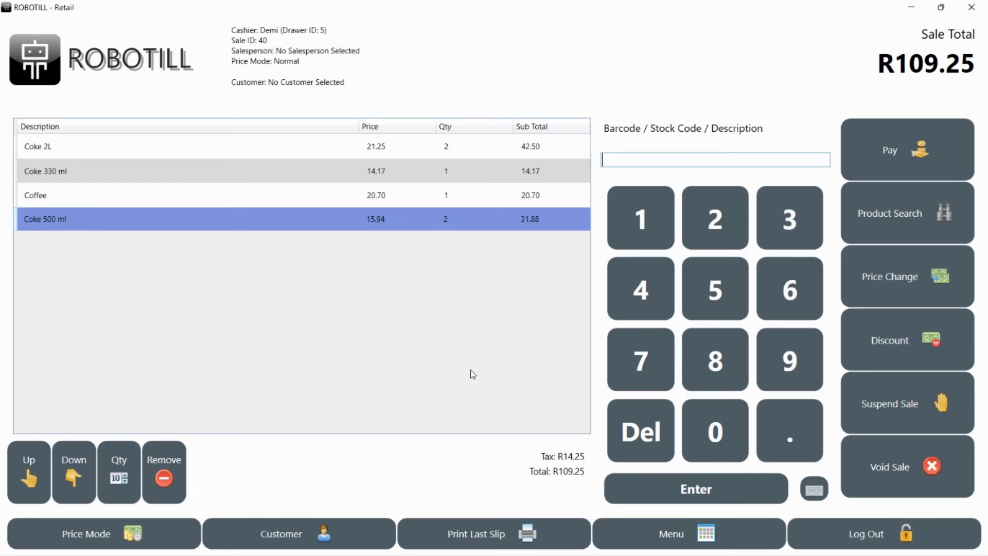
# Step: Pay the R109.25 sale with R120 cash, leaving R11.00 change
pyautogui.click(902, 169)
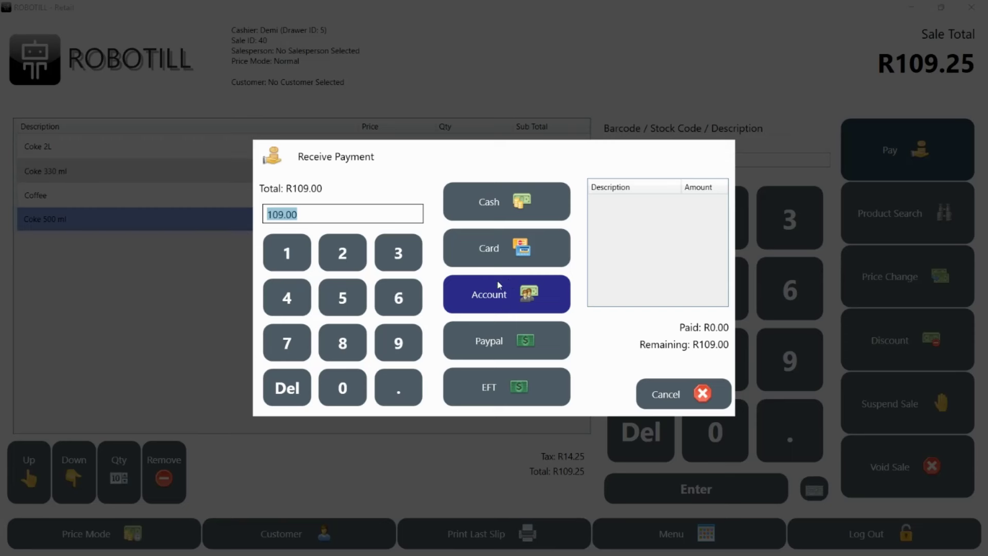
pyautogui.click(291, 249)
pyautogui.click(342, 254)
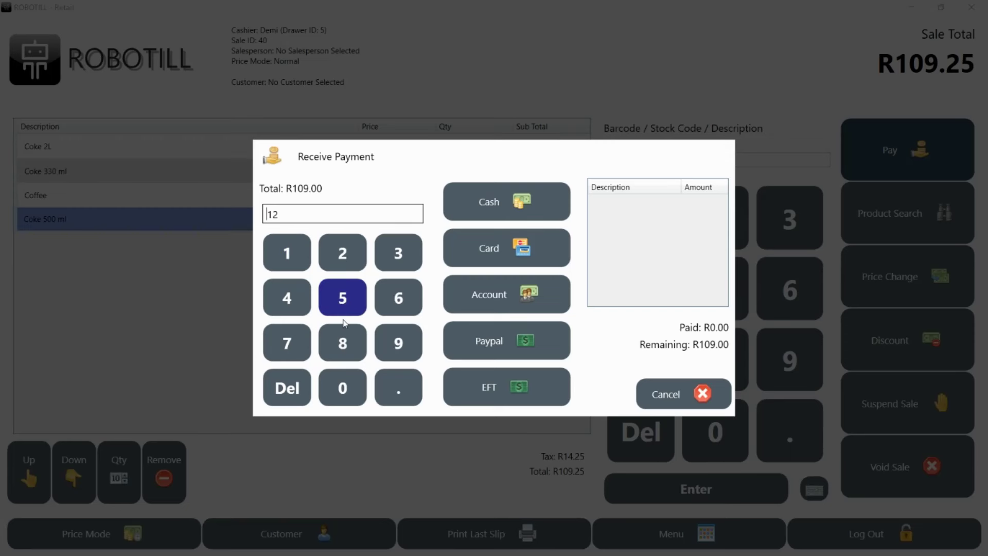
pyautogui.click(343, 393)
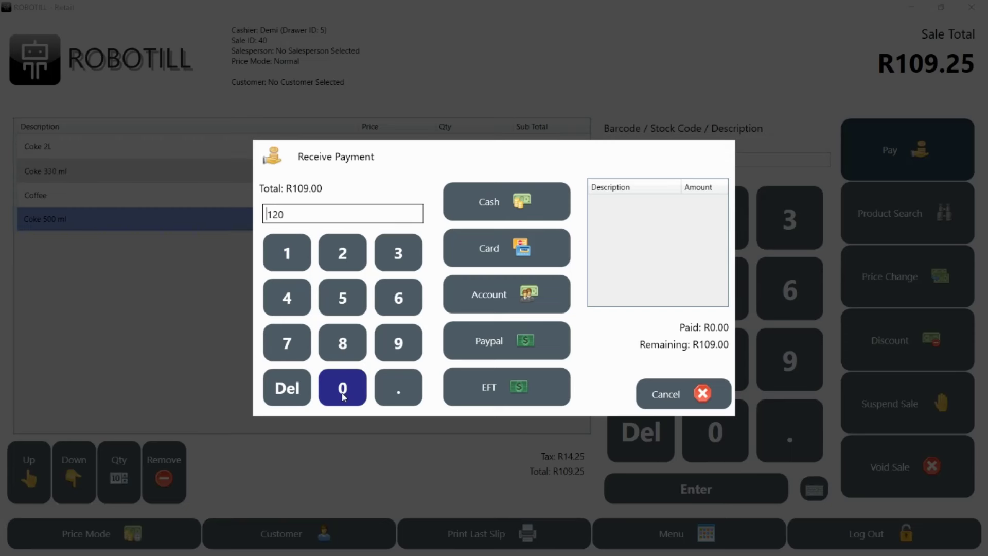
pyautogui.click(494, 197)
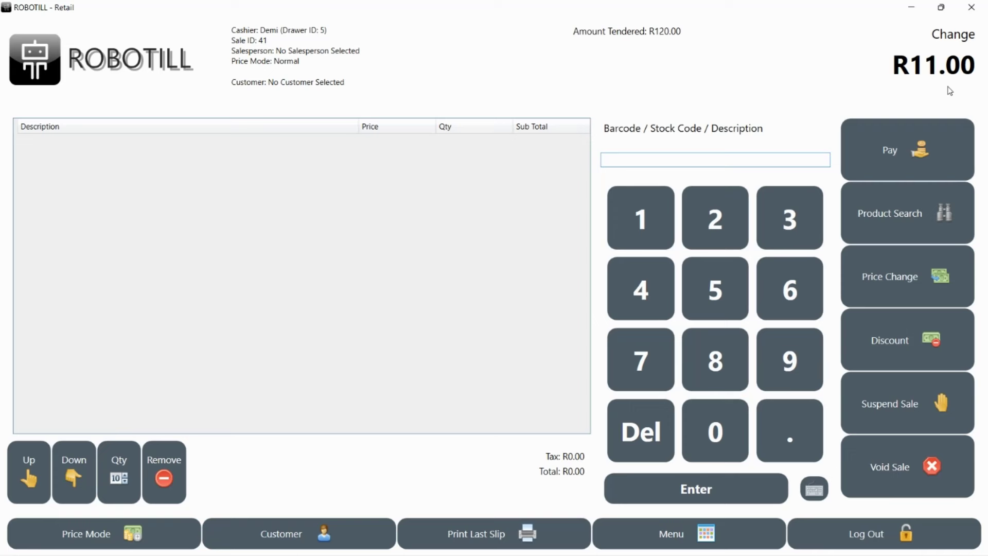
pyautogui.write('9791200000037')
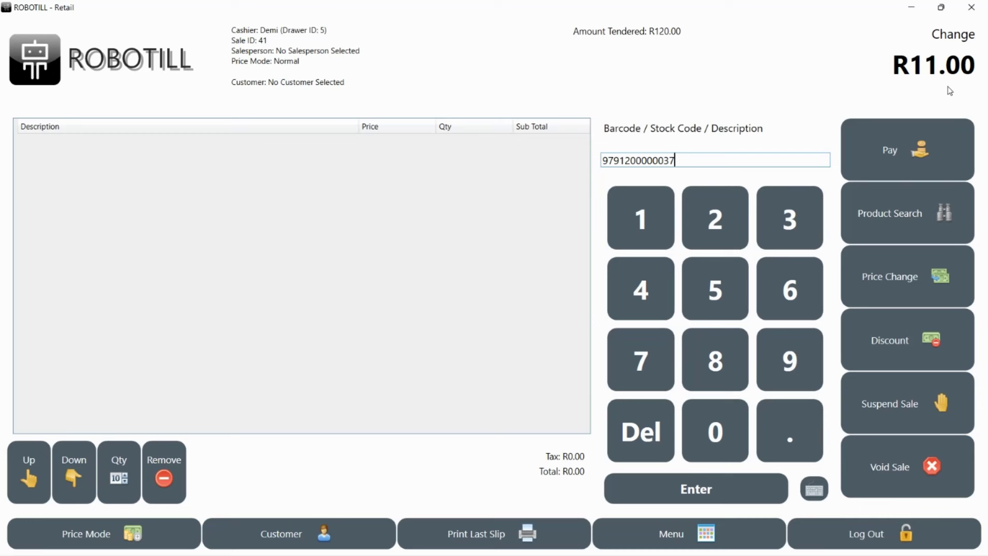
pyautogui.press('Return')
pyautogui.write('water5')
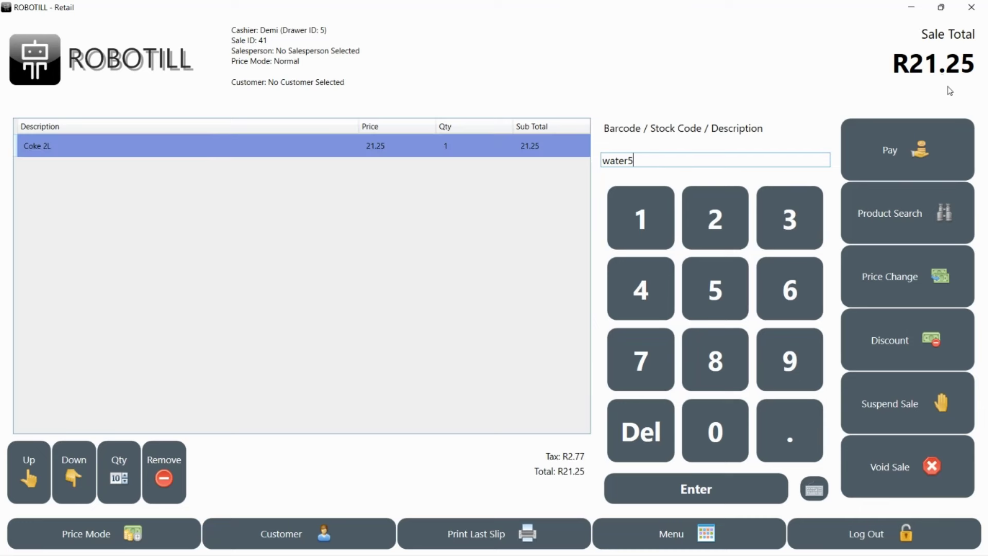
pyautogui.press('Return')
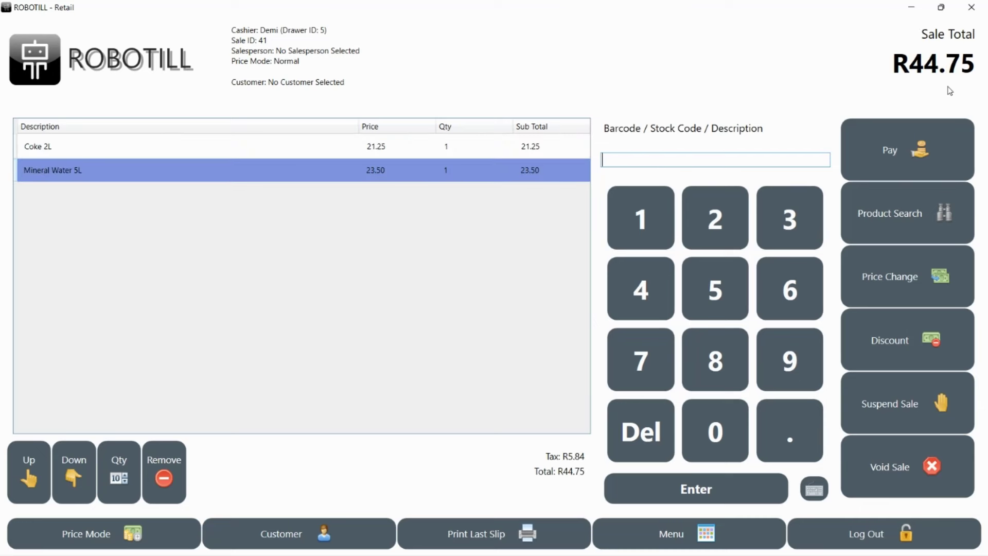
pyautogui.write('water5')
pyautogui.press('Return')
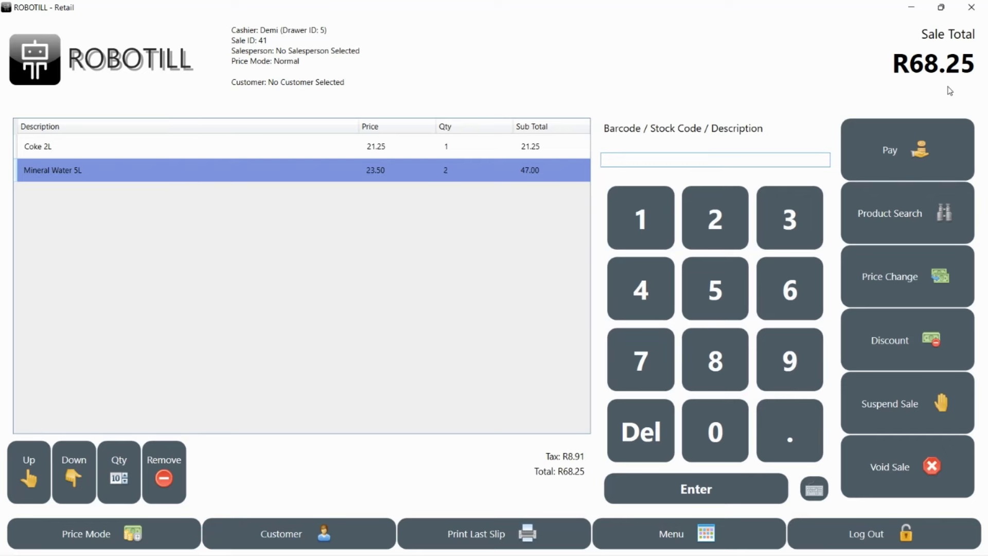
pyautogui.write('water 500')
pyautogui.press('Return')
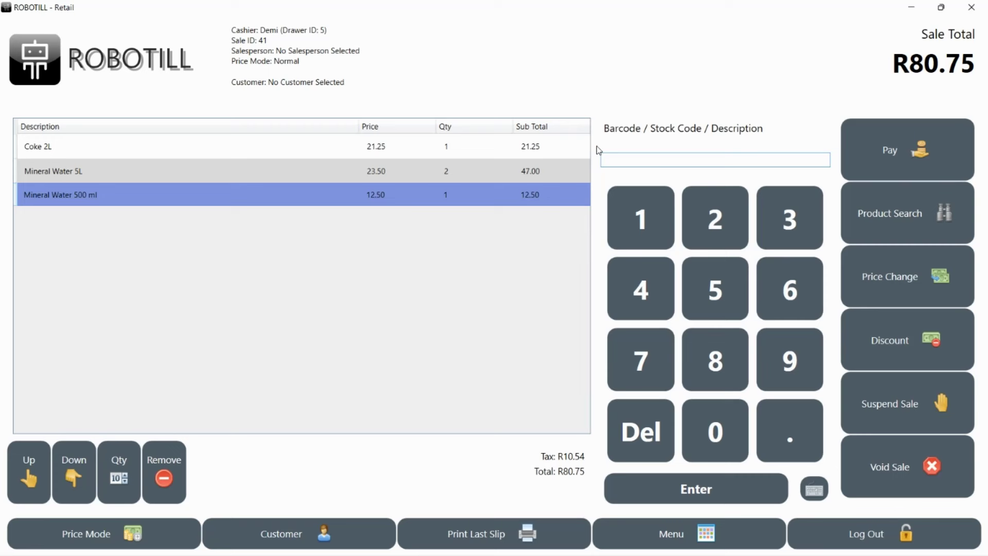
# Step: Remove the Coke 2L line from the sale, dropping the total to R59.50
pyautogui.click(507, 148)
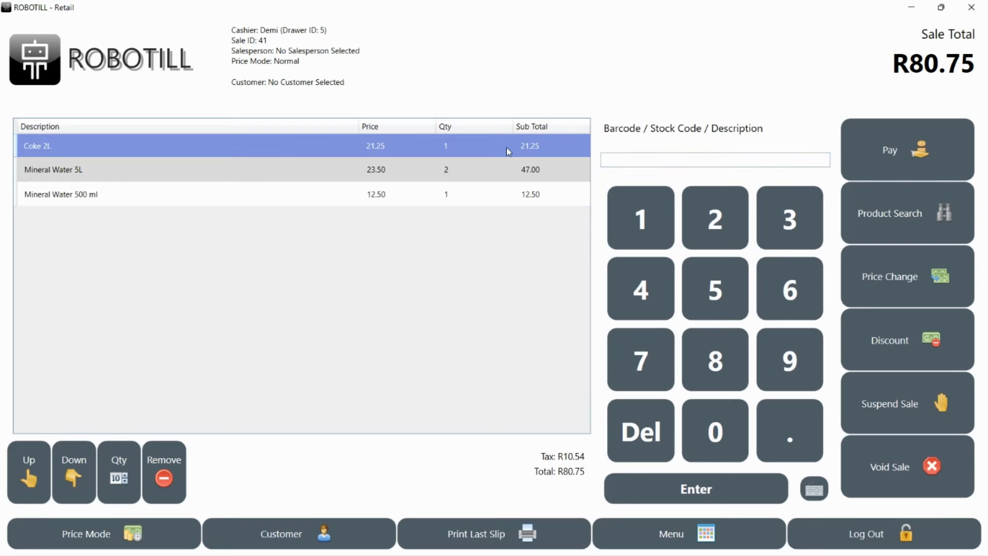
pyautogui.click(75, 467)
pyautogui.click(43, 464)
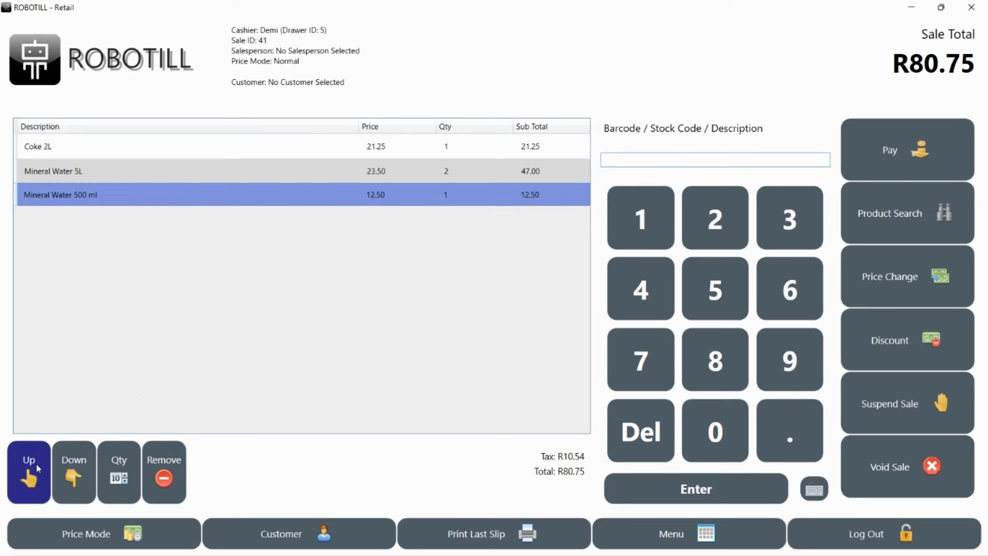
pyautogui.click(39, 467)
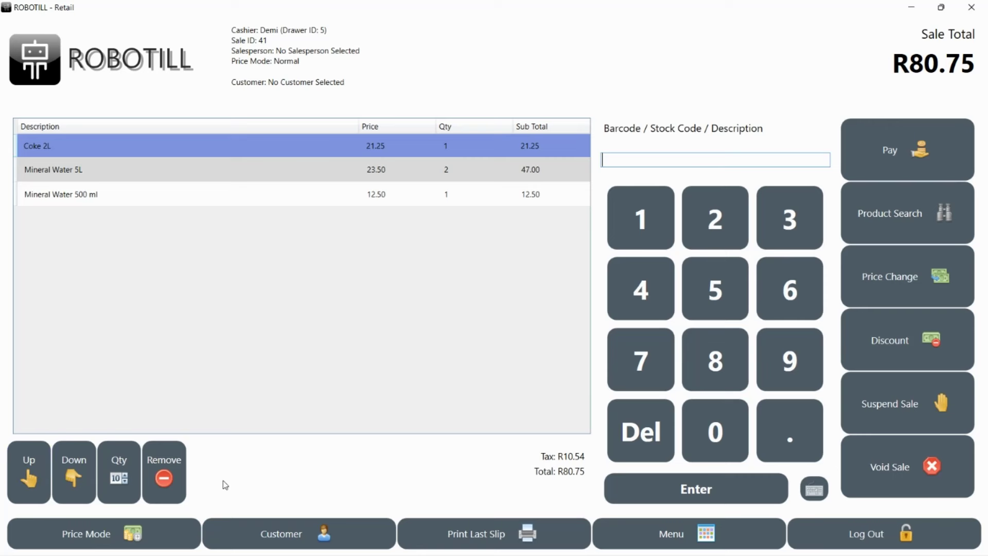
pyautogui.click(170, 492)
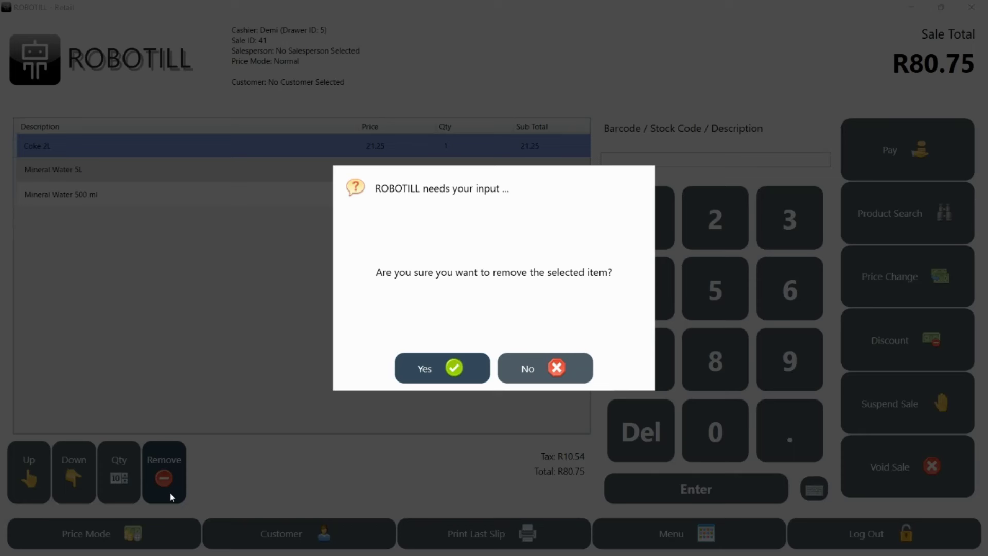
pyautogui.click(433, 367)
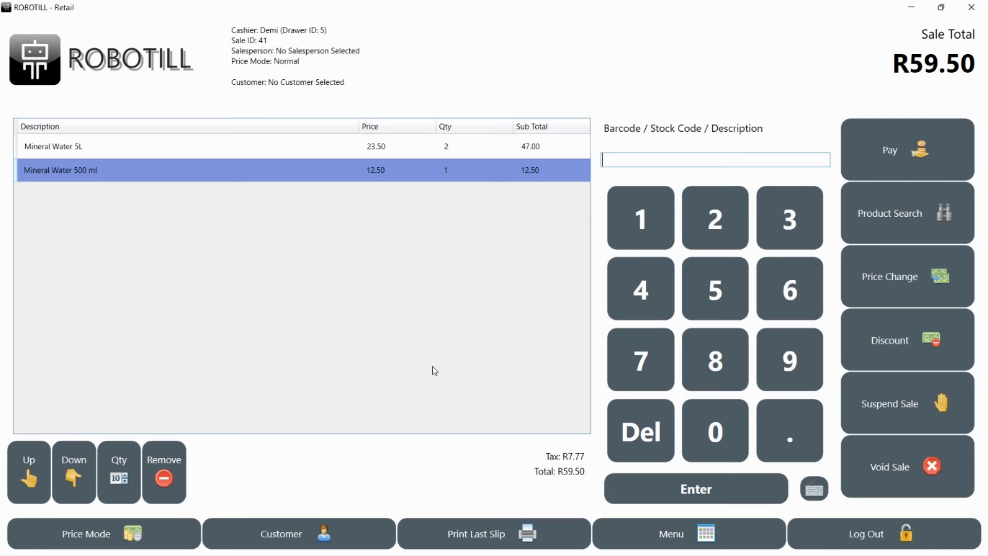
# Step: Void the R59.50 sale using the supervisor PIN override
pyautogui.click(871, 482)
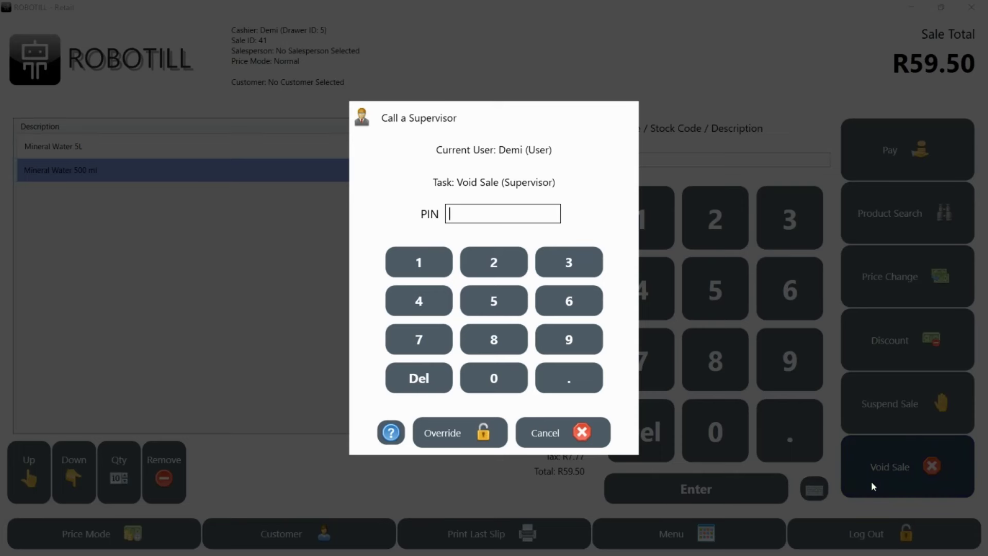
pyautogui.write('12345')
pyautogui.click(473, 437)
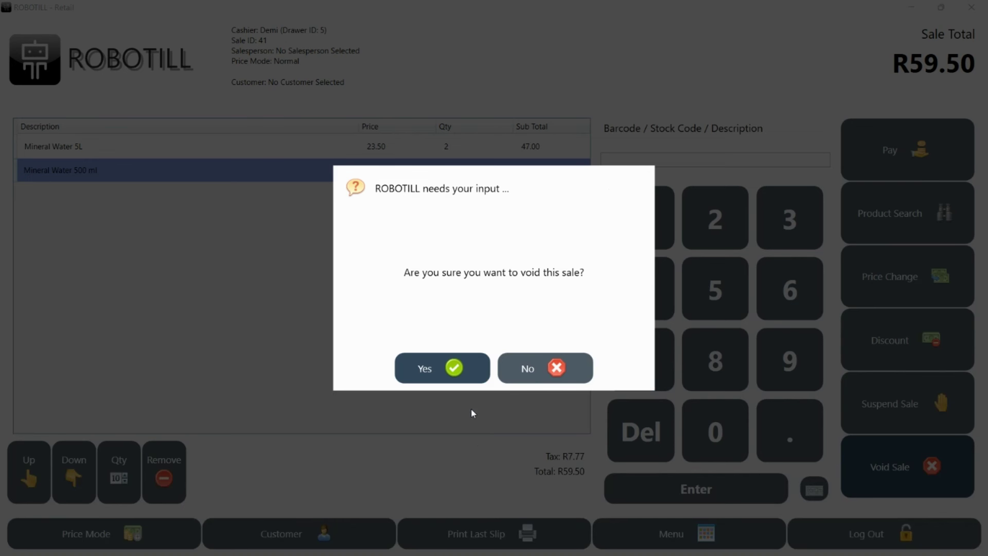
pyautogui.click(463, 370)
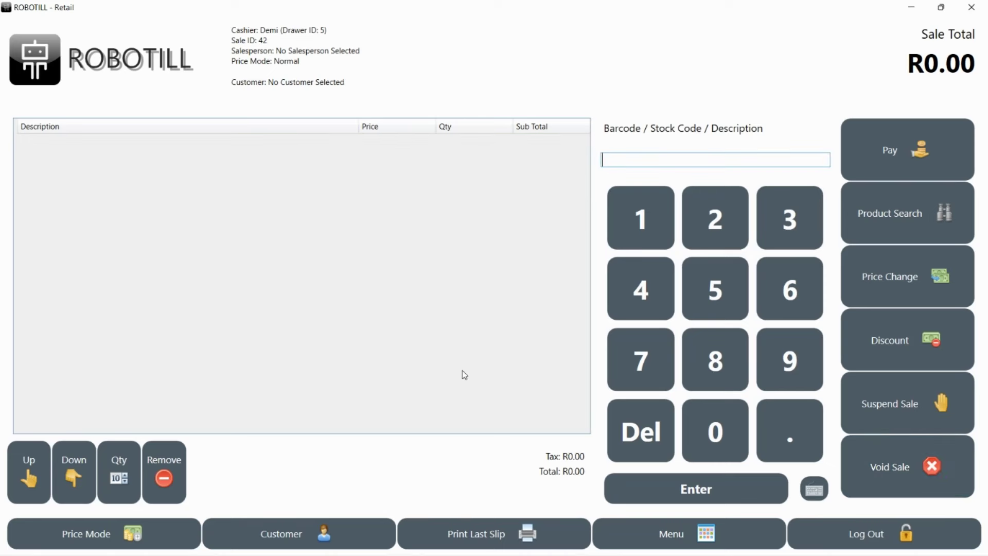
# Step: Add Mineral Water 5L and change its quantity to 8, totalling R188.00
pyautogui.write('water')
pyautogui.press('Return')
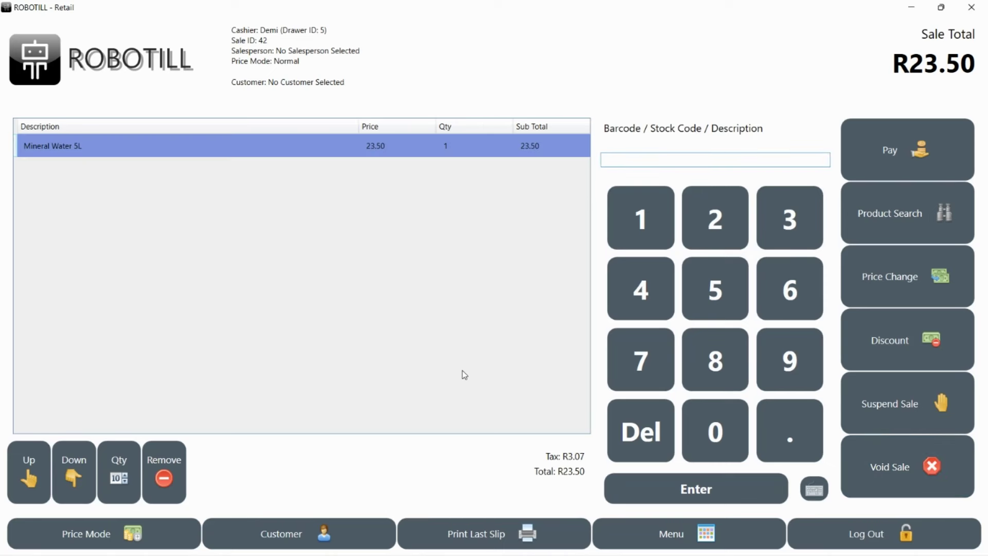
pyautogui.click(123, 460)
pyautogui.click(438, 353)
pyautogui.click(494, 315)
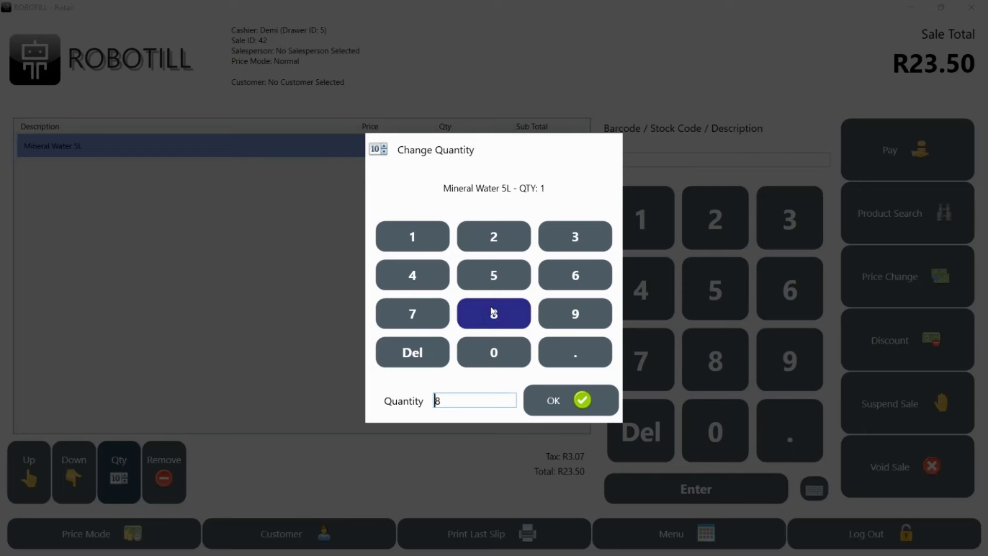
pyautogui.click(561, 403)
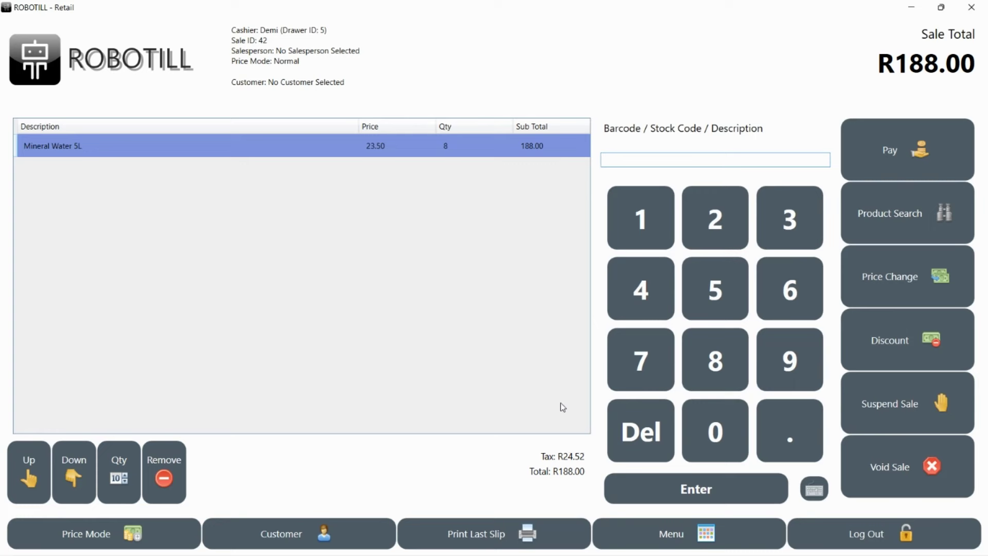
# Step: Apply the 10% Pensioner Discount with the supervisor PIN, cutting the total to R169.20
pyautogui.click(877, 362)
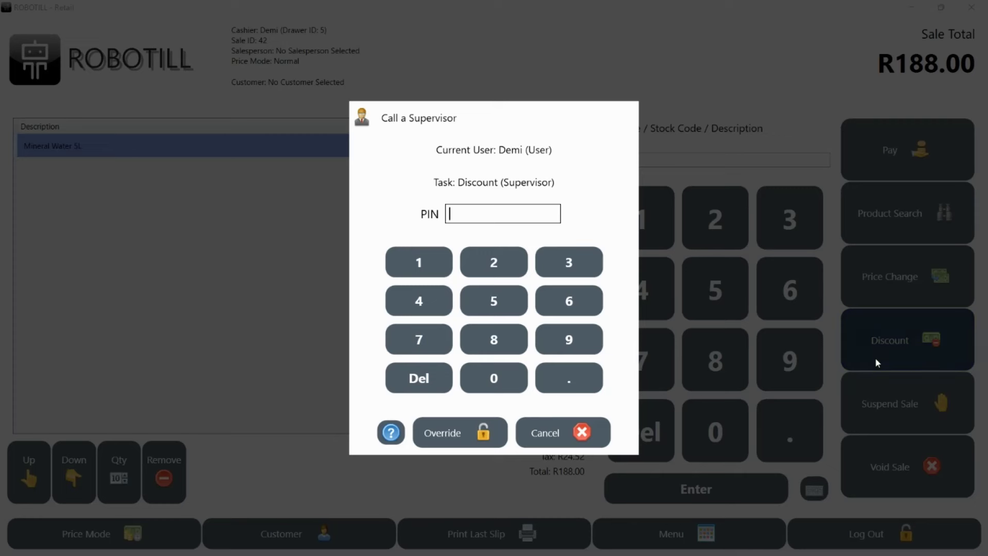
pyautogui.write('12345')
pyautogui.press('Return')
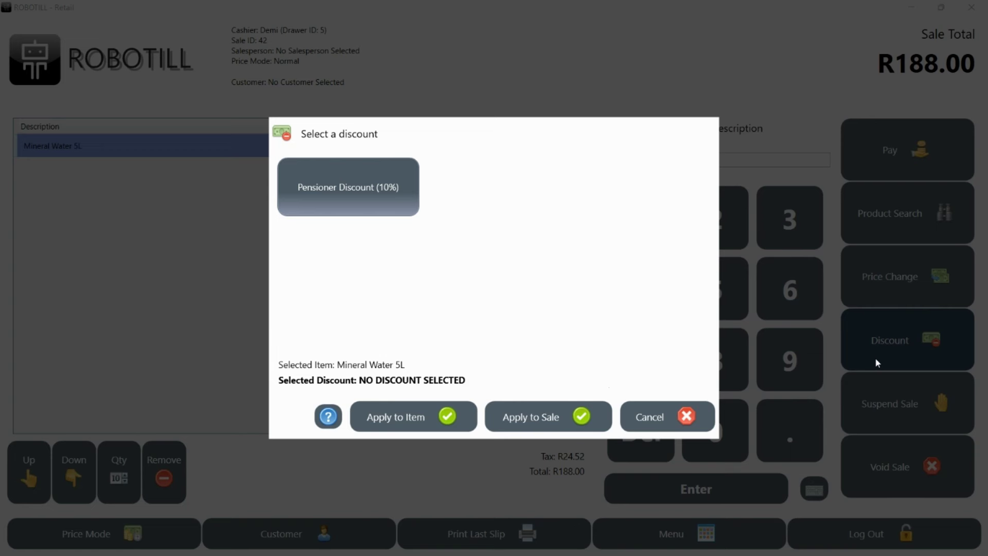
pyautogui.click(300, 187)
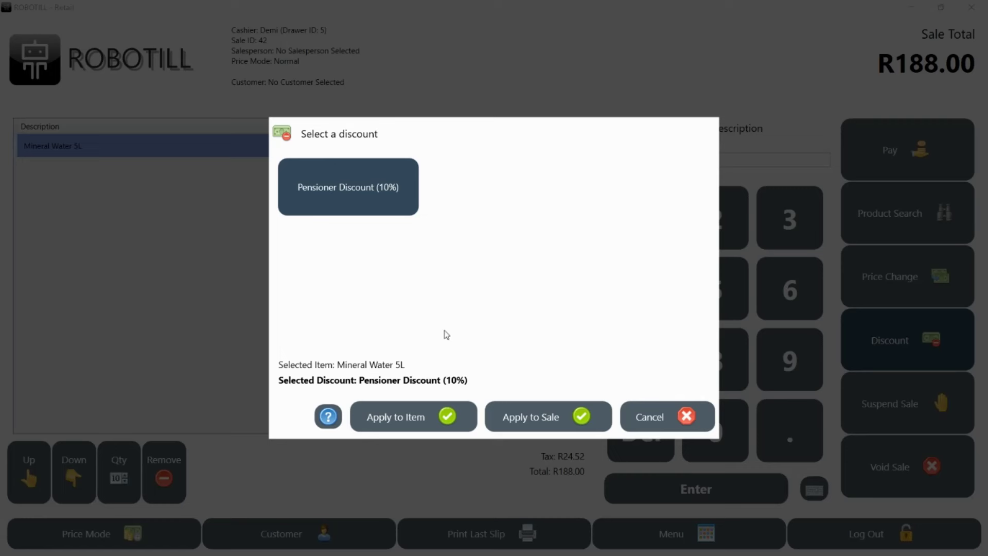
pyautogui.click(536, 431)
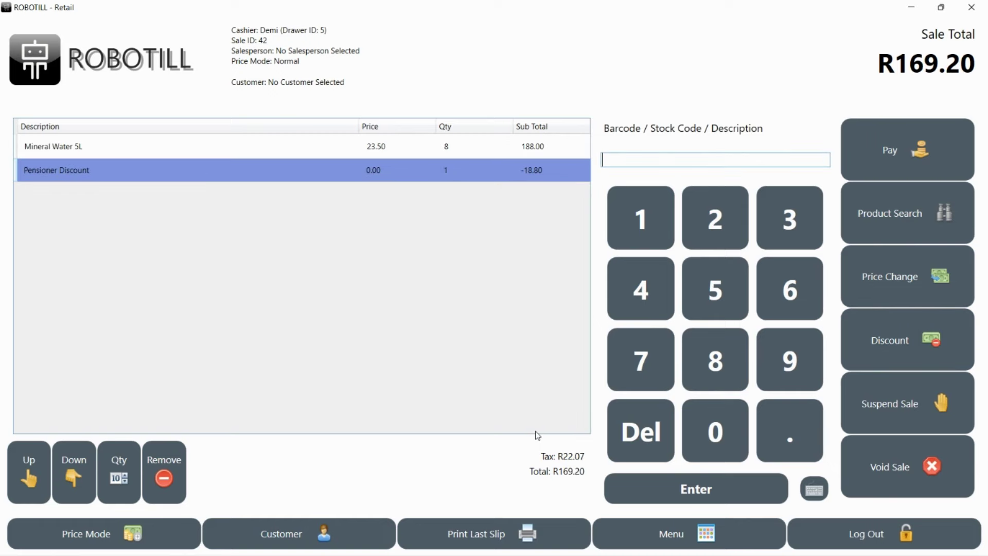
# Step: Pay the sale with R100 by card and R70 cash, leaving R1.00 change
pyautogui.click(909, 170)
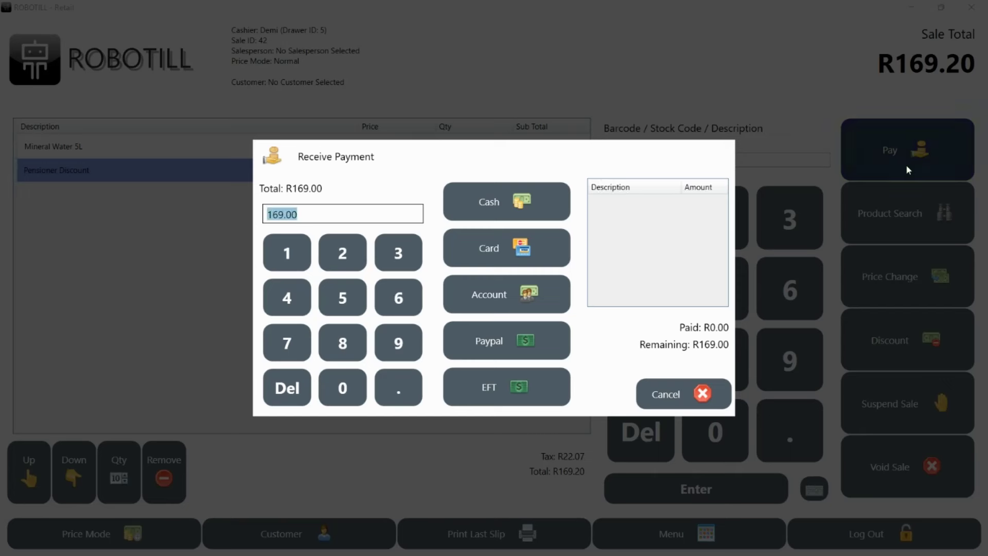
pyautogui.click(288, 253)
pyautogui.click(337, 388)
pyautogui.click(337, 388)
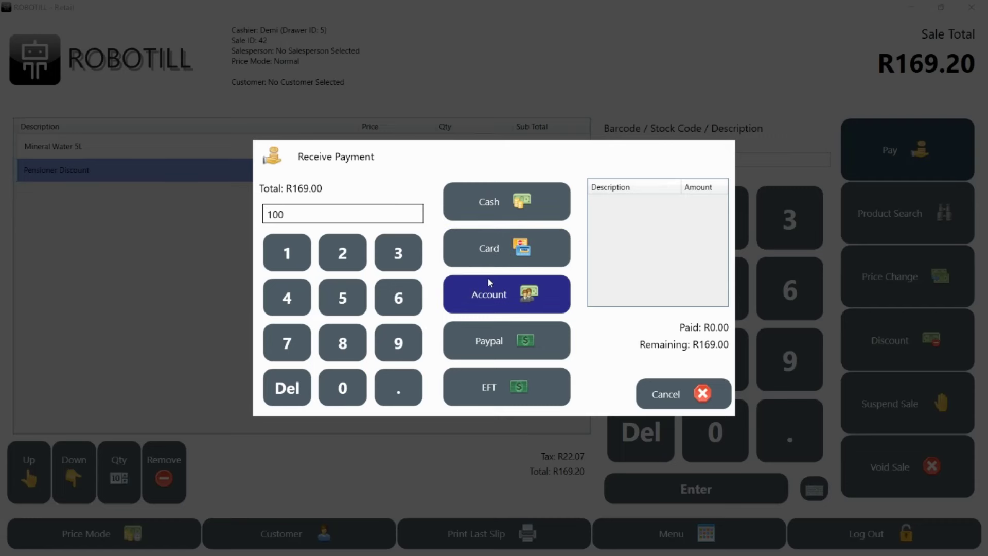
pyautogui.click(521, 252)
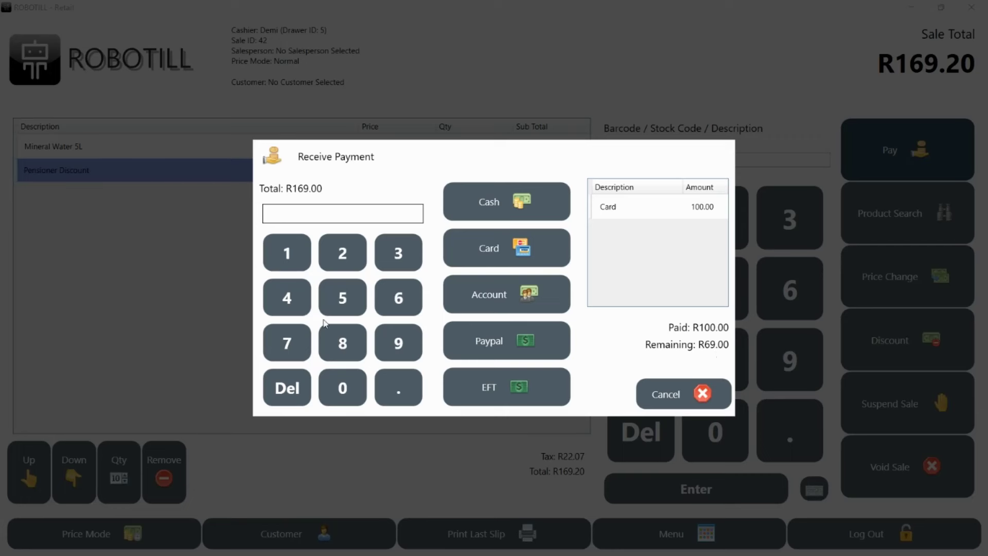
pyautogui.click(298, 343)
pyautogui.click(342, 387)
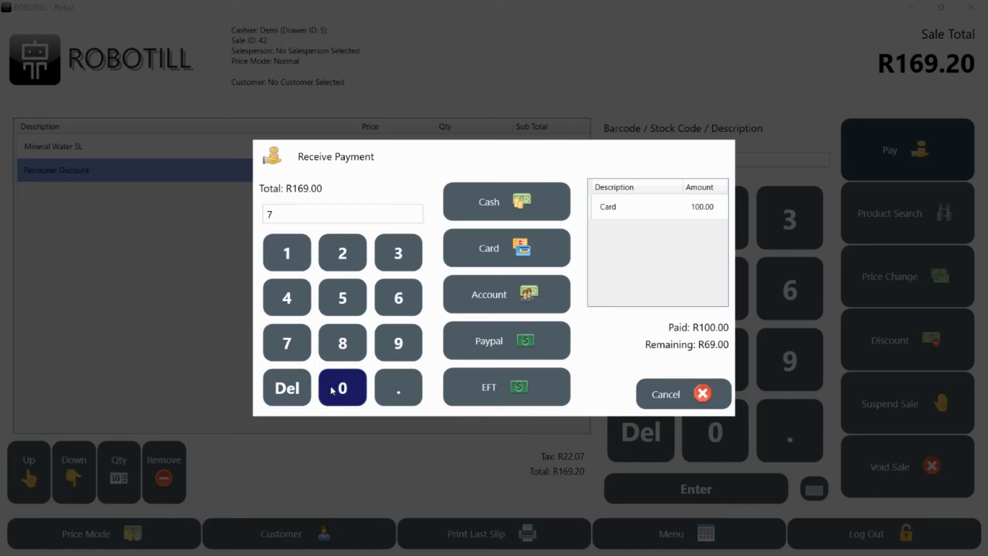
pyautogui.click(478, 202)
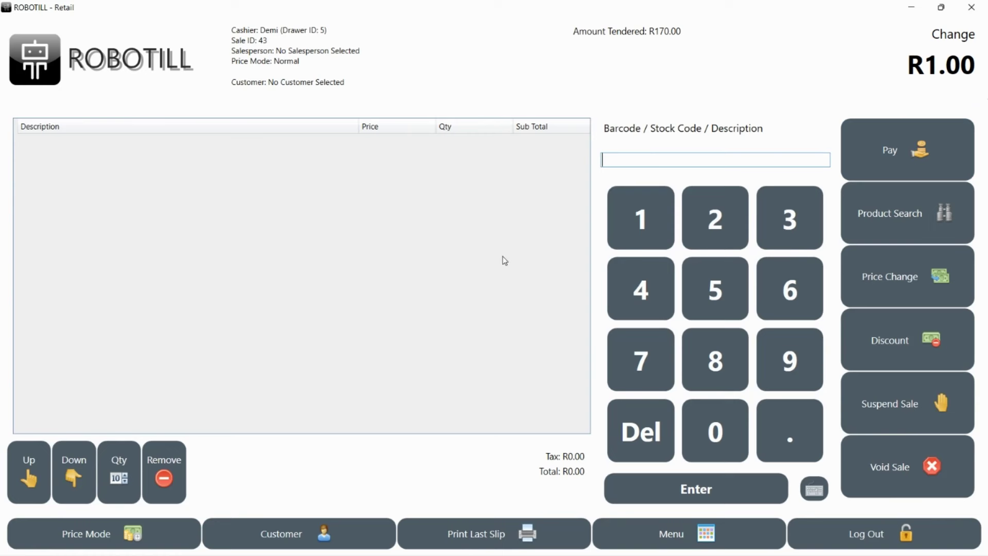
# Step: Add Mineral Water 5L and a Coke 330 ml to the new sale
pyautogui.write('water')
pyautogui.press('Return')
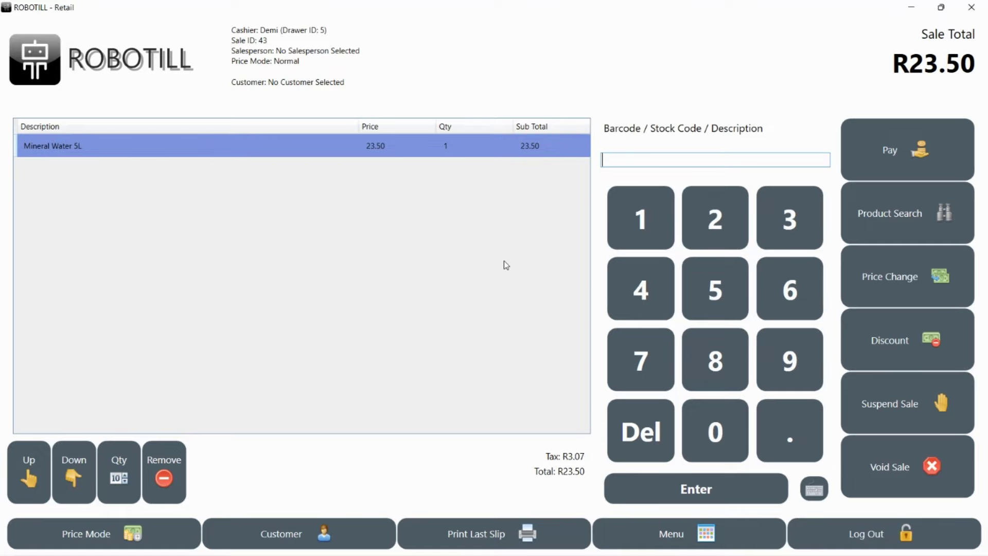
pyautogui.write('coke')
pyautogui.press('Return')
pyautogui.press('Down')
pyautogui.press('Return')
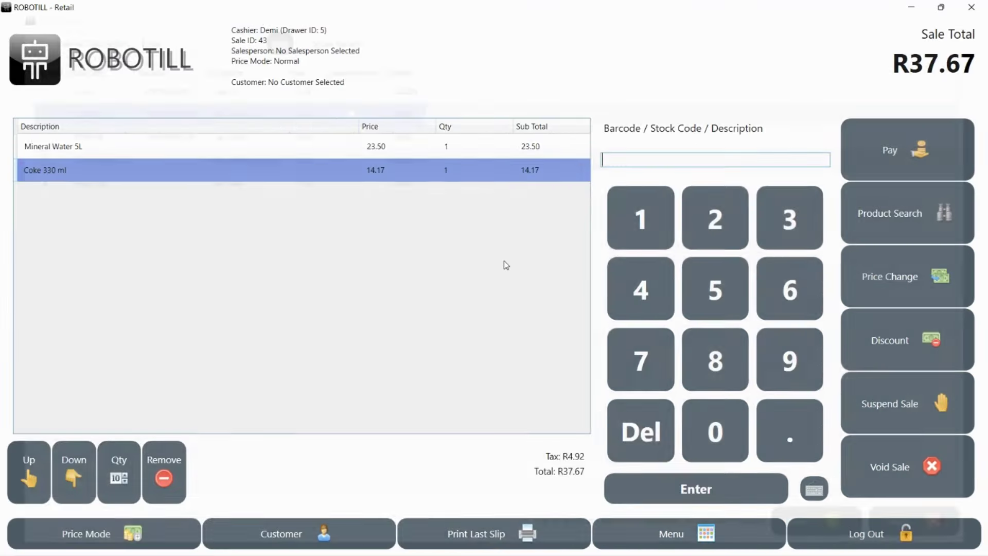
# Step: Add a second Coke 330 ml and one Coke 2L, totalling R73.09
pyautogui.write('coke')
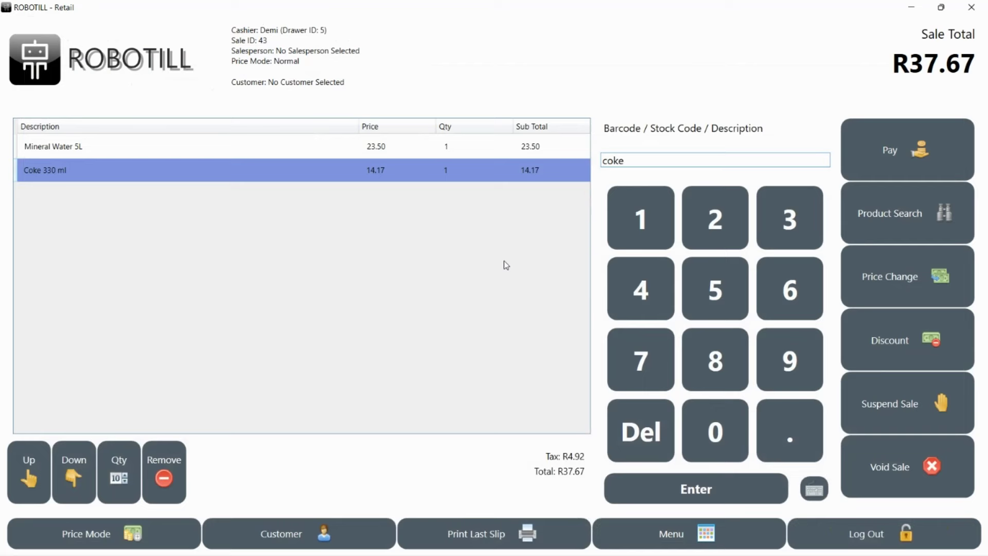
pyautogui.write('3')
pyautogui.press('Return')
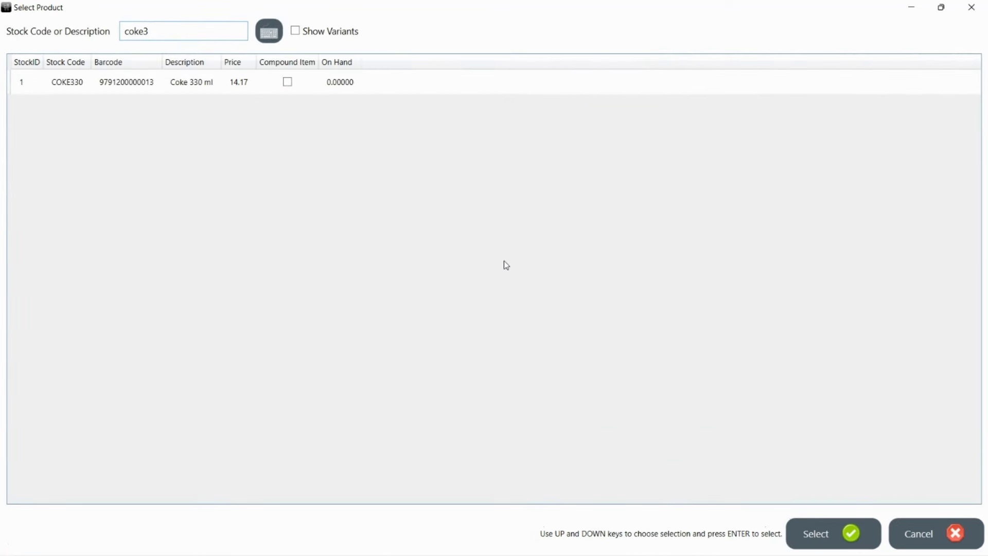
pyautogui.press('Down')
pyautogui.press('Return')
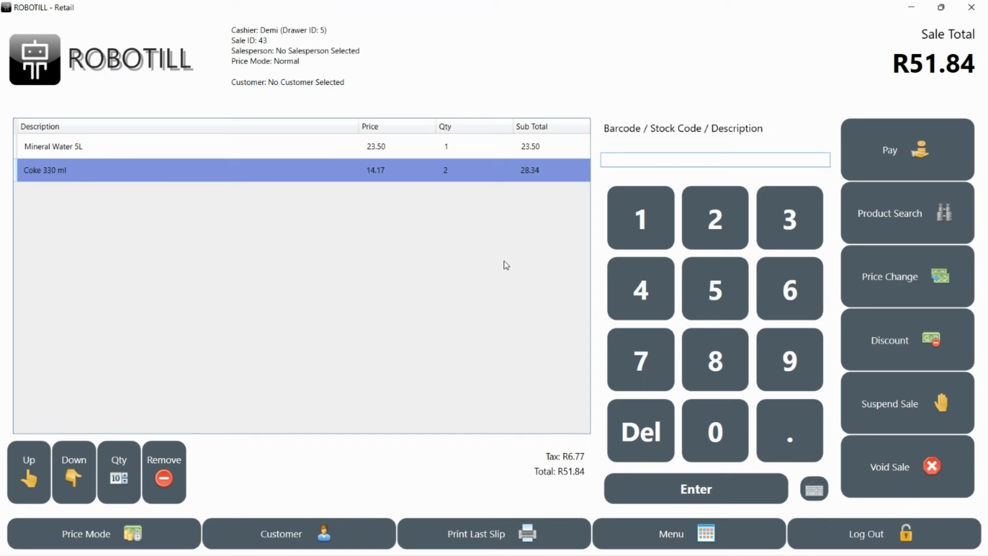
pyautogui.write('coke2')
pyautogui.press('Return')
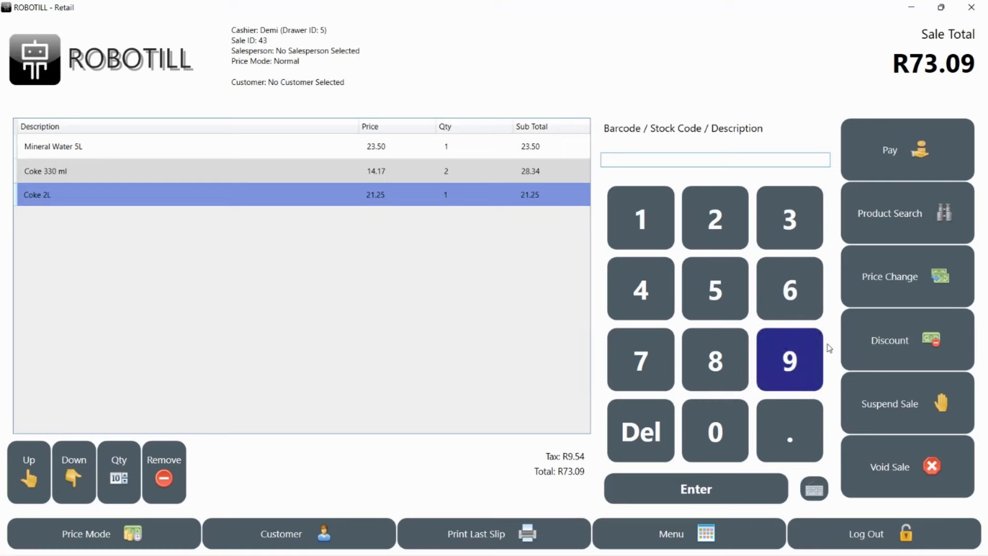
# Step: Suspend the R73.09 sale, then sell one Mineral Water 500 ml for R12.00 cash
pyautogui.click(878, 399)
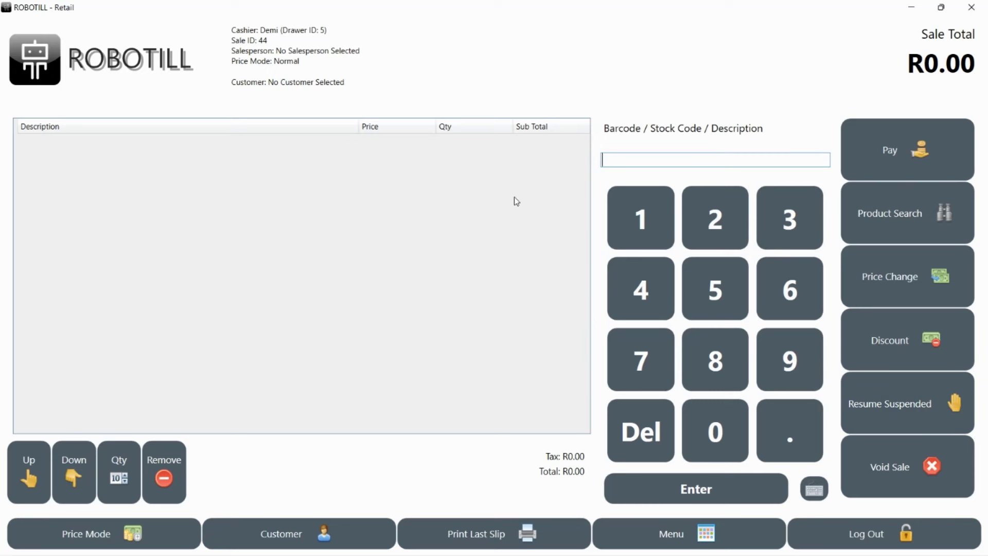
pyautogui.write('water500')
pyautogui.press('Return')
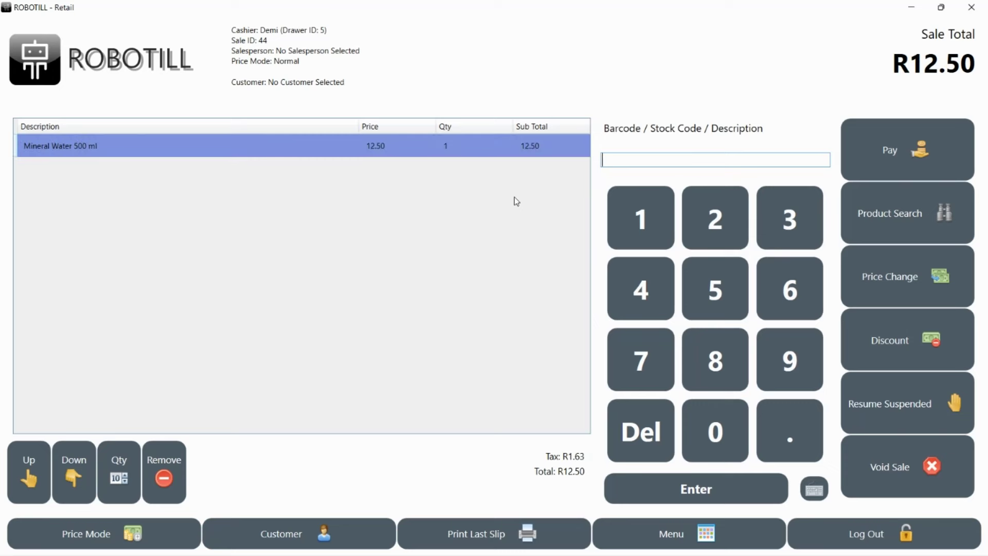
pyautogui.click(850, 155)
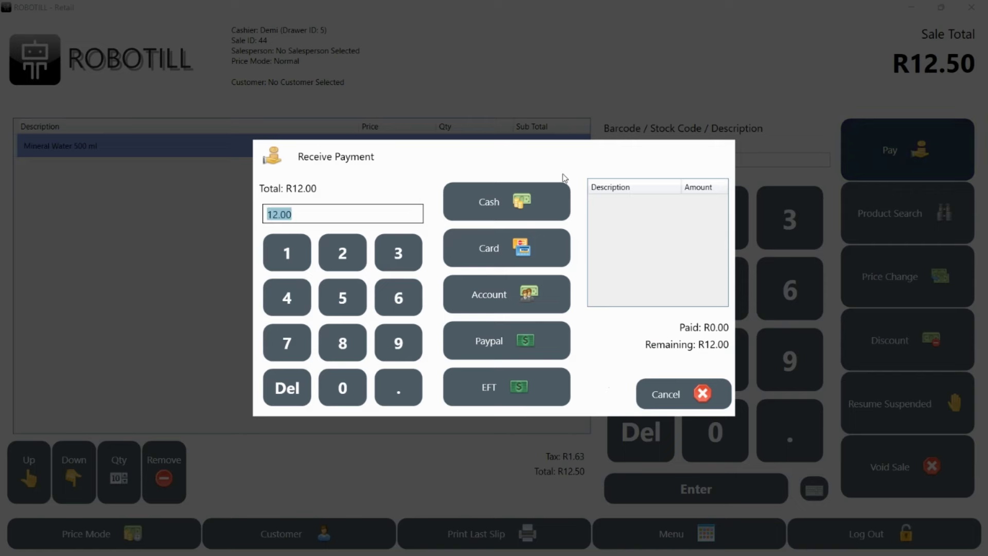
pyautogui.click(539, 188)
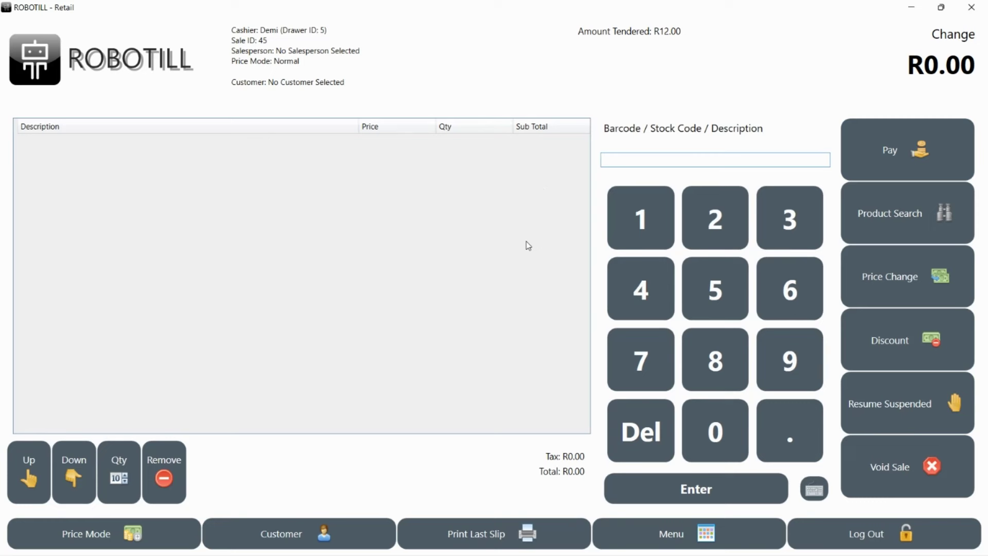
# Step: Recall the held R73.09 sale and pay R100.00 cash, giving R27.00 change
pyautogui.click(908, 411)
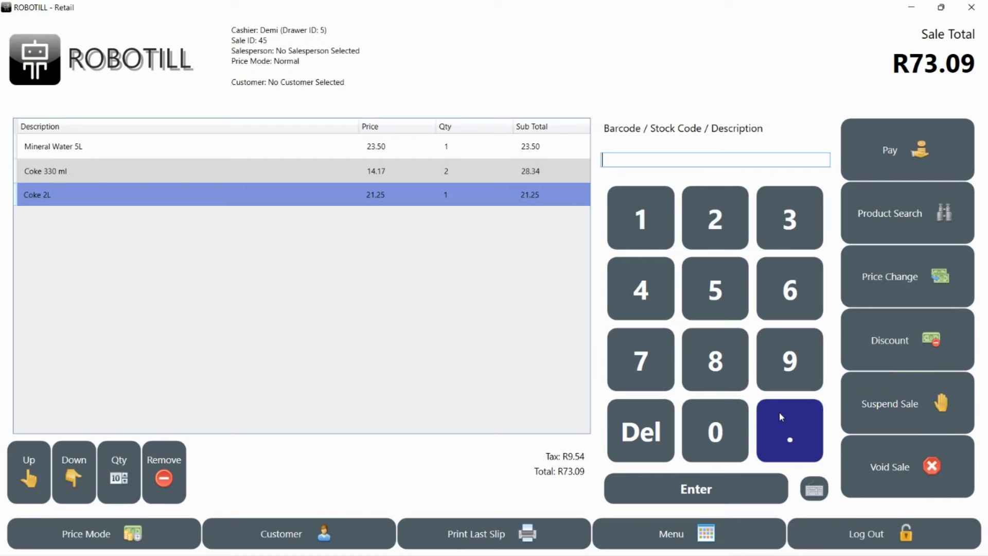
pyautogui.click(900, 173)
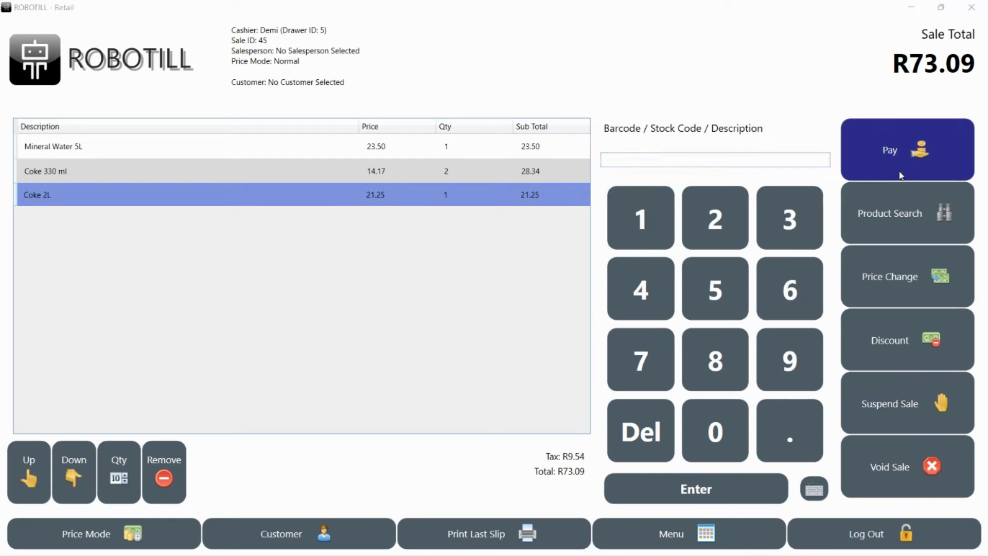
pyautogui.click(304, 259)
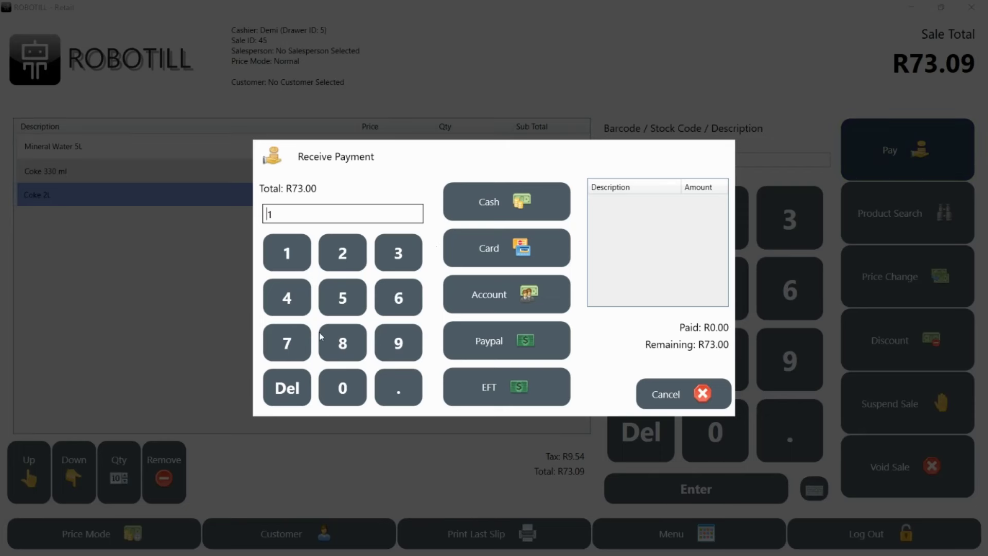
pyautogui.click(341, 387)
pyautogui.click(341, 387)
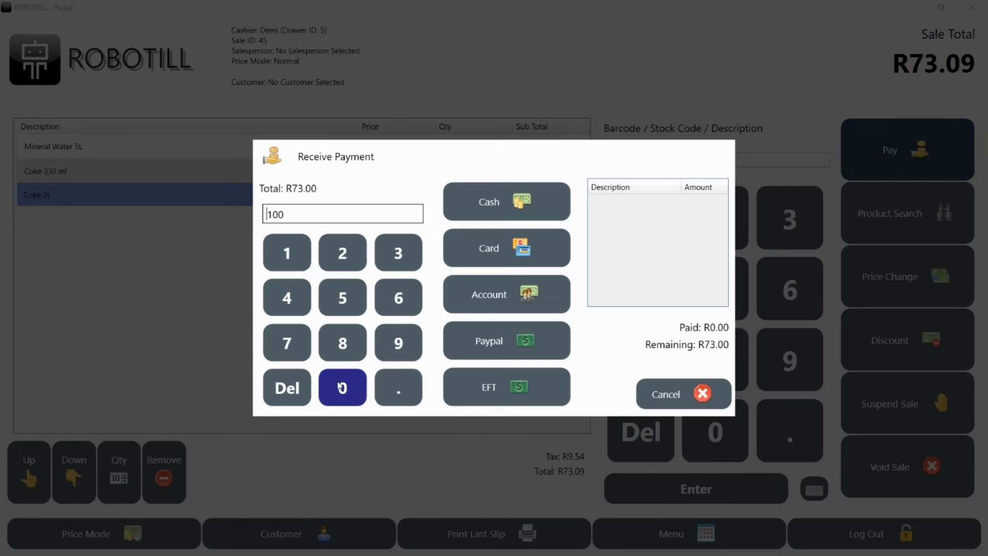
pyautogui.click(532, 195)
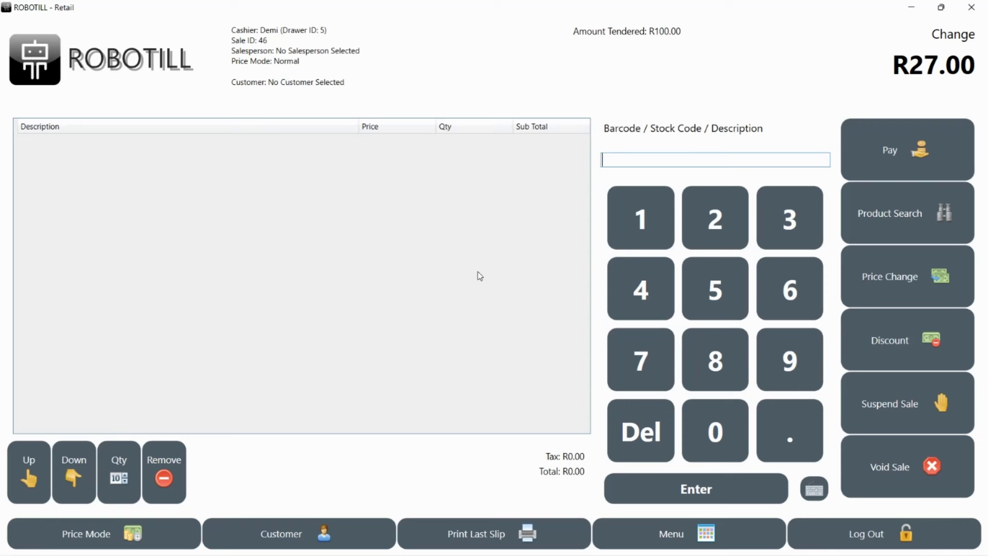
# Step: Start Cash Up (Close Drawer) and count notes: 0×R200, 1×R100, 2×R50, 3×R20
pyautogui.click(666, 547)
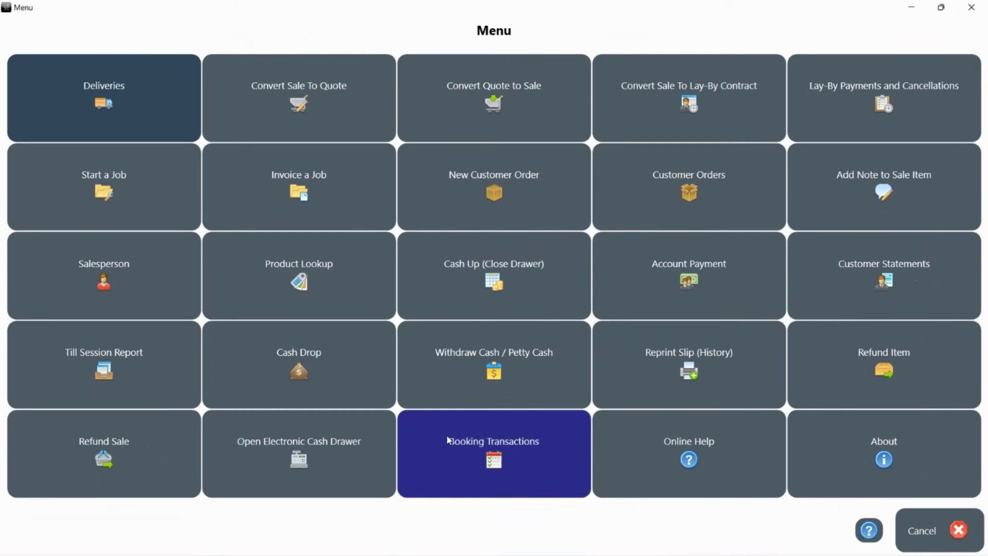
pyautogui.click(477, 295)
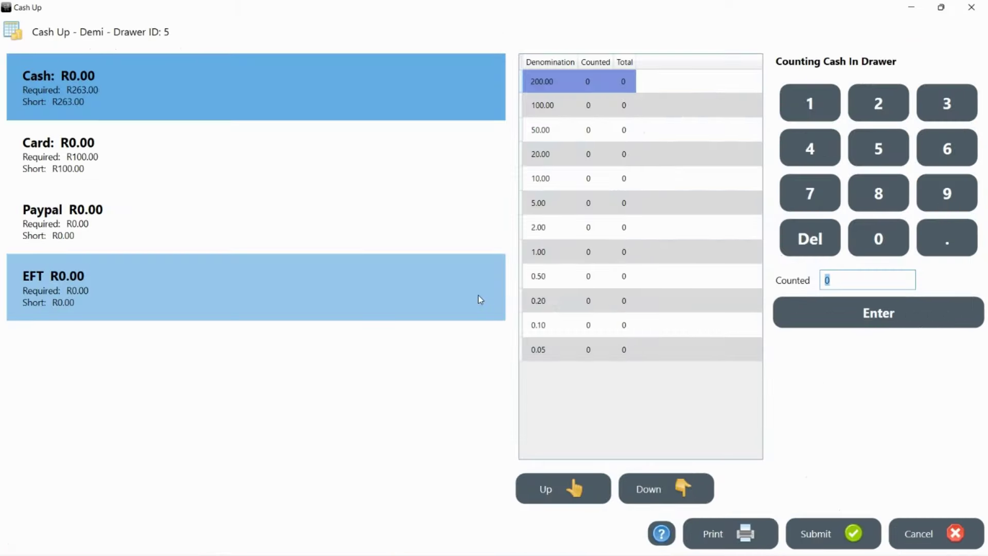
pyautogui.press('Return')
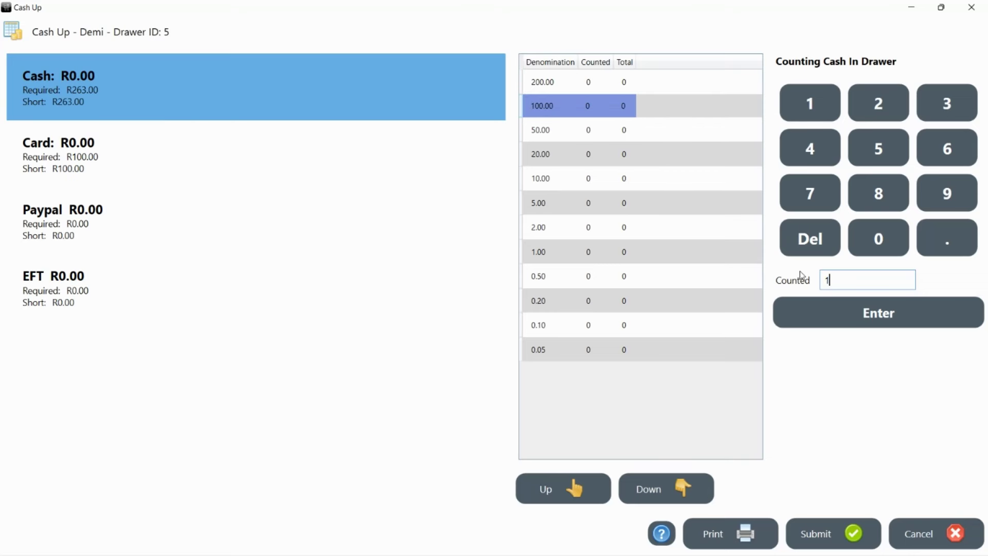
pyautogui.press('Return')
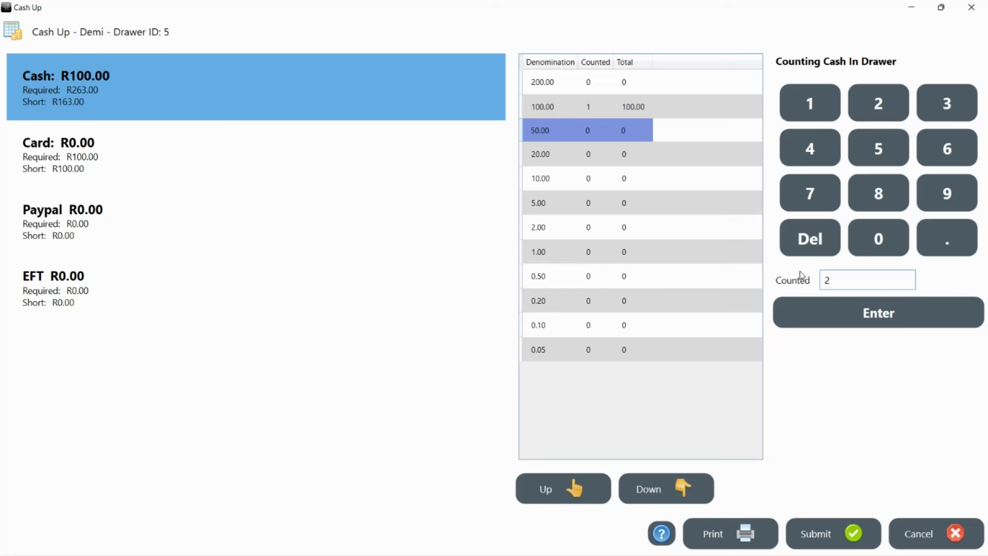
pyautogui.press('Return')
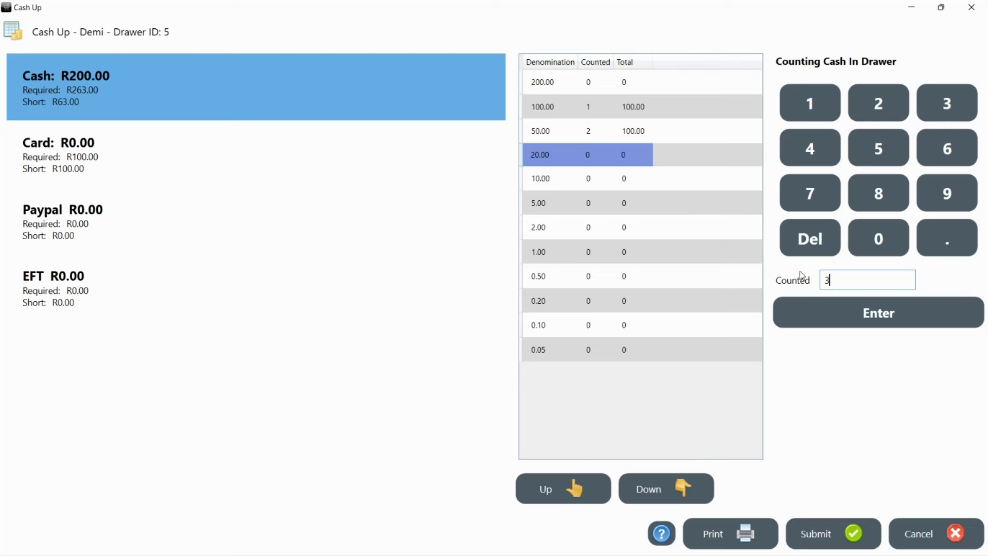
pyautogui.press('Return')
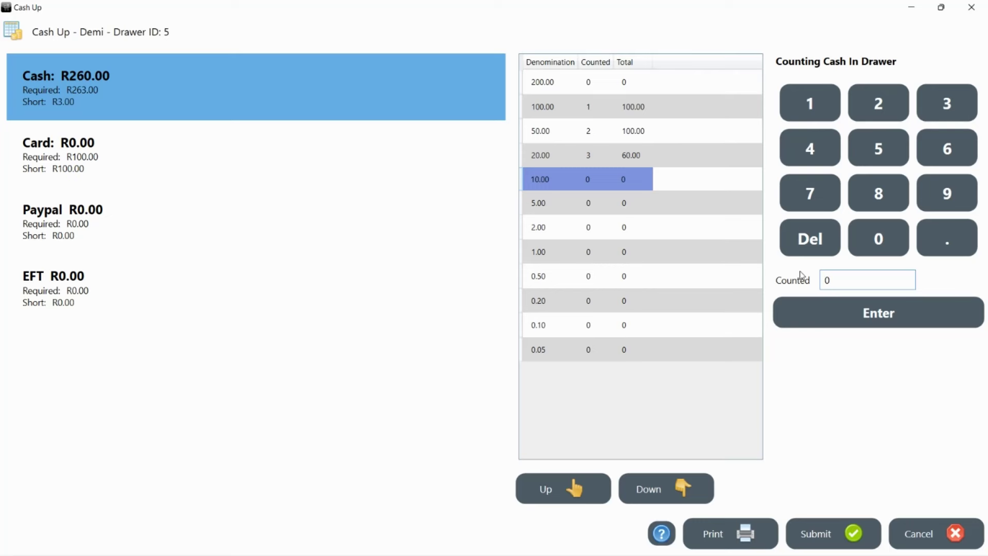
# Step: Count 0×R10, 0×R5, 1×R2 and 1×R1, reaching R263.00 with R0.00 short
pyautogui.press('Return')
pyautogui.press('Return')
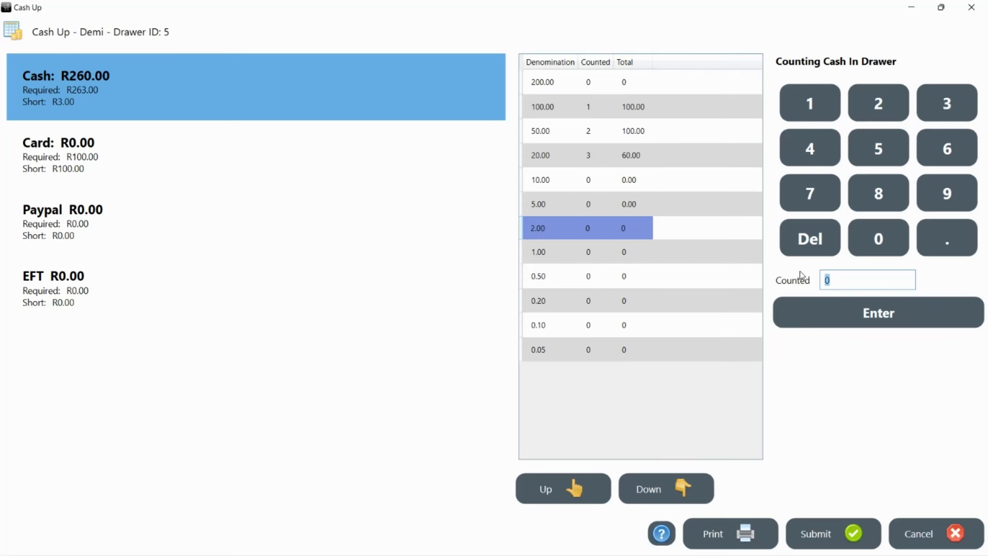
pyautogui.write('1')
pyautogui.press('Return')
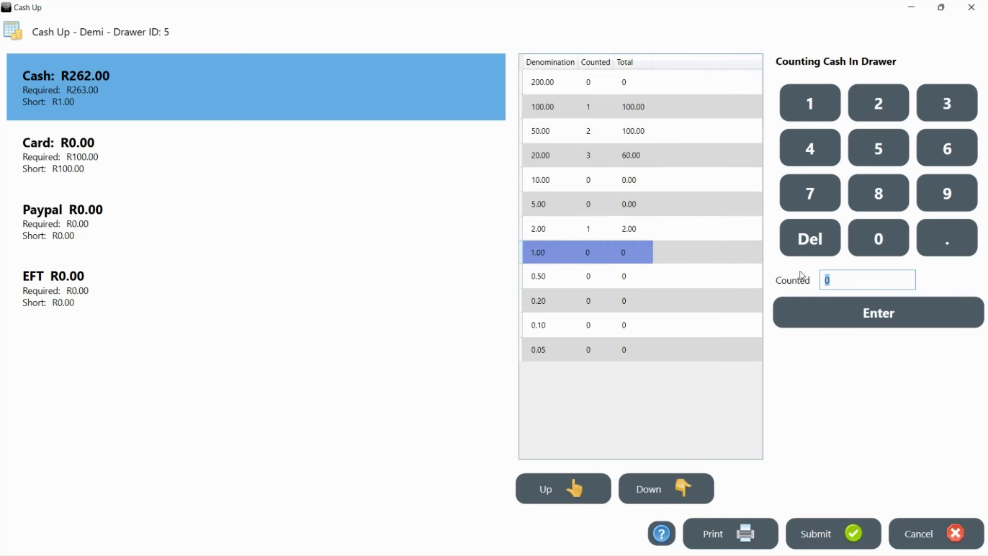
pyautogui.write('1')
pyautogui.press('Return')
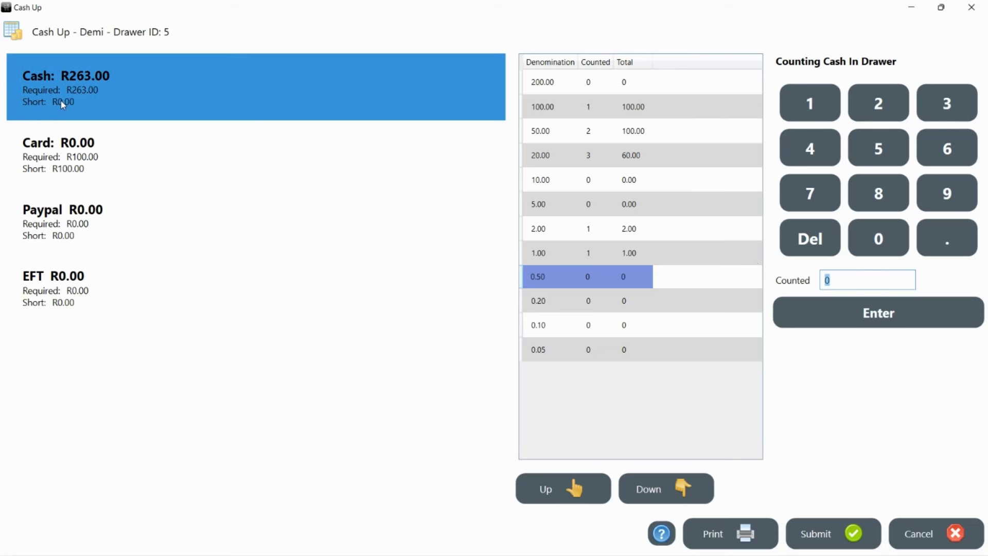
# Step: Add a card entry of 100 described 'All card payments', leaving card R0.00 short
pyautogui.click(96, 176)
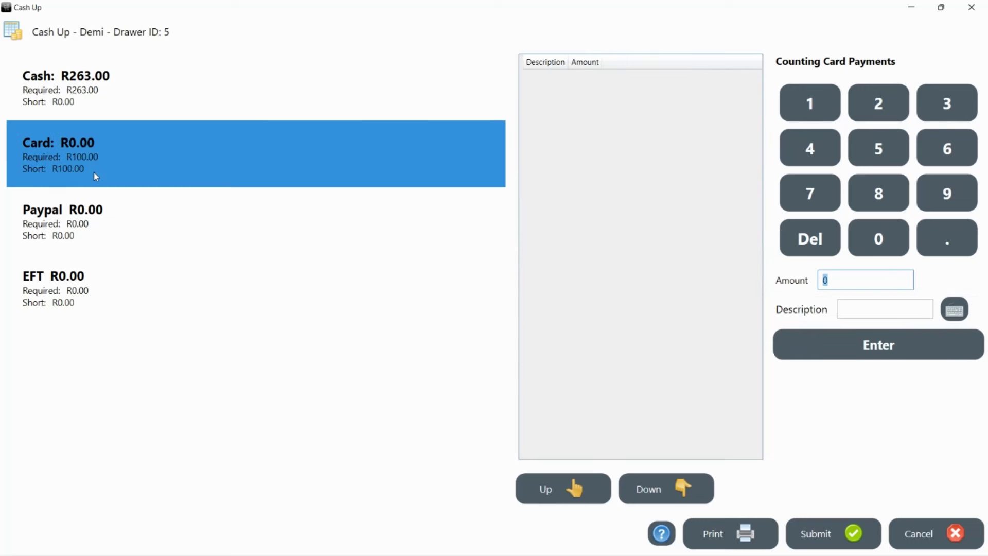
pyautogui.write('100')
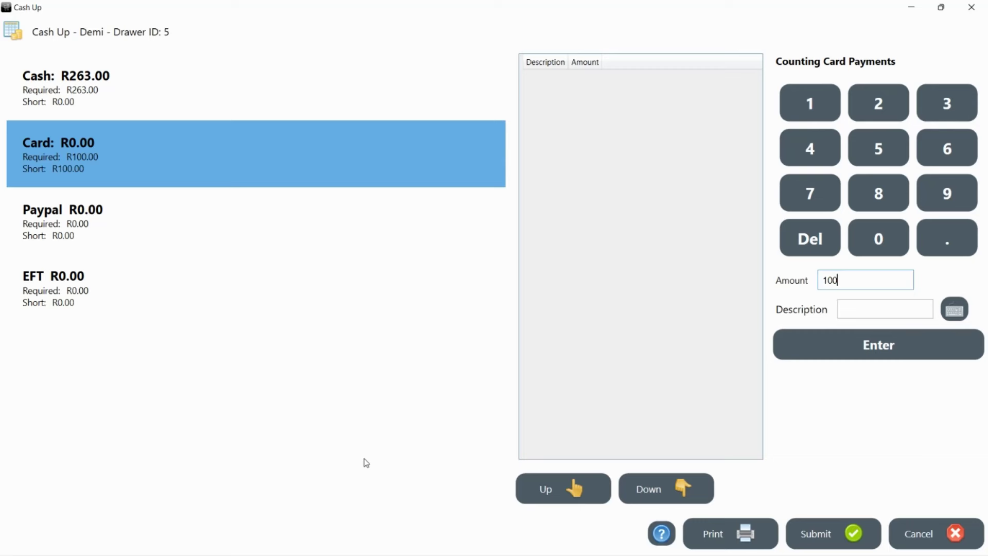
pyautogui.moveTo(601, 548)
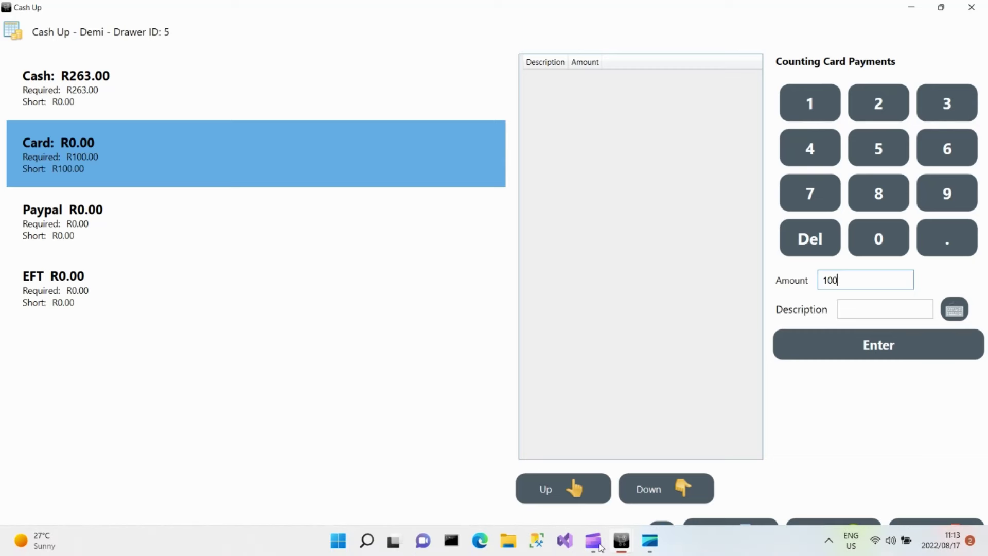
pyautogui.click(875, 313)
pyautogui.write('A')
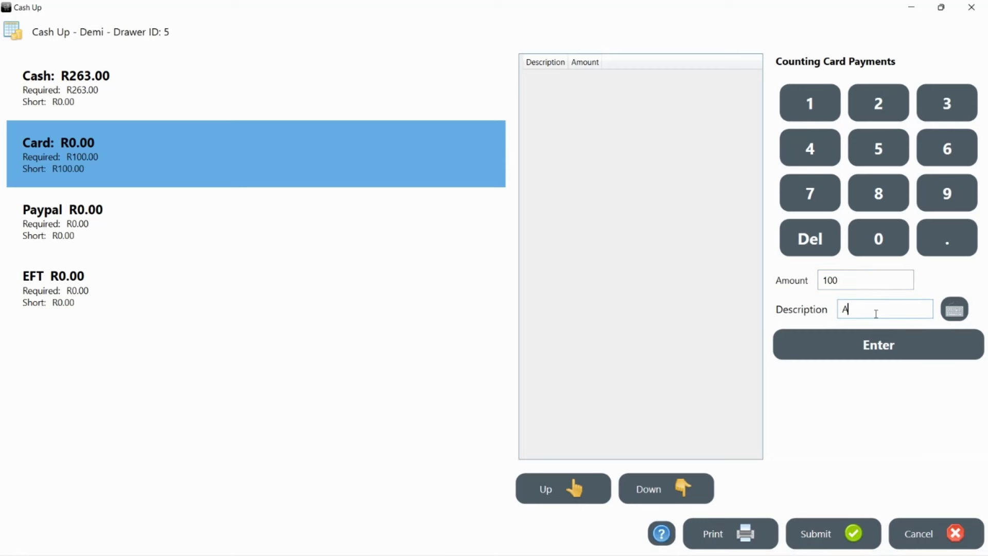
pyautogui.write('ll card payments')
pyautogui.click(878, 342)
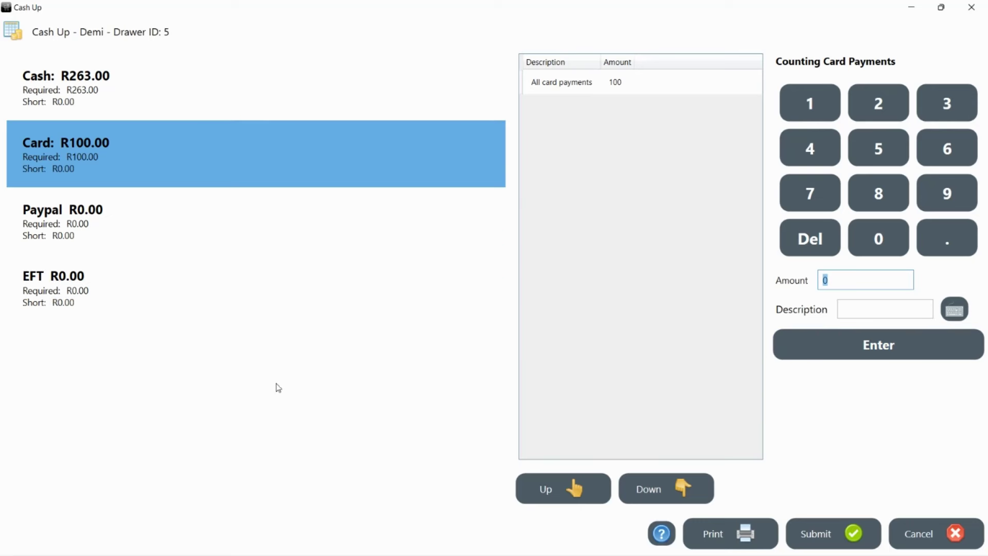
# Step: Submit the cash-up and confirm the 'Drawer has been closed' message
pyautogui.click(818, 541)
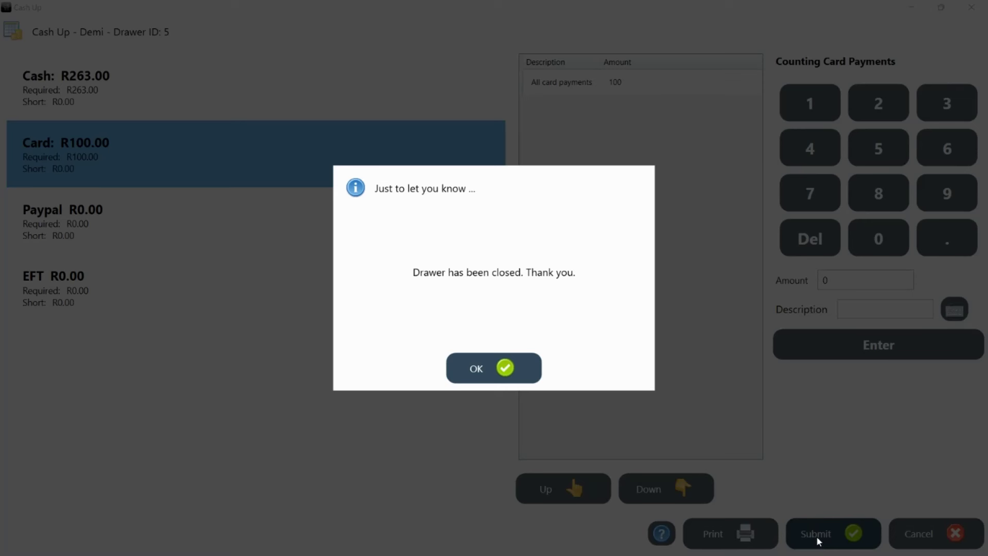
pyautogui.click(504, 375)
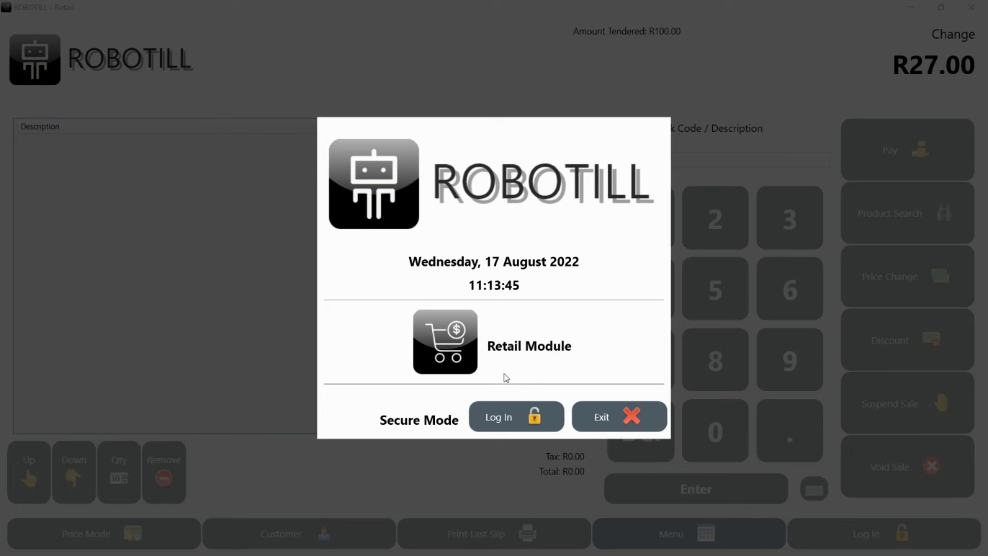